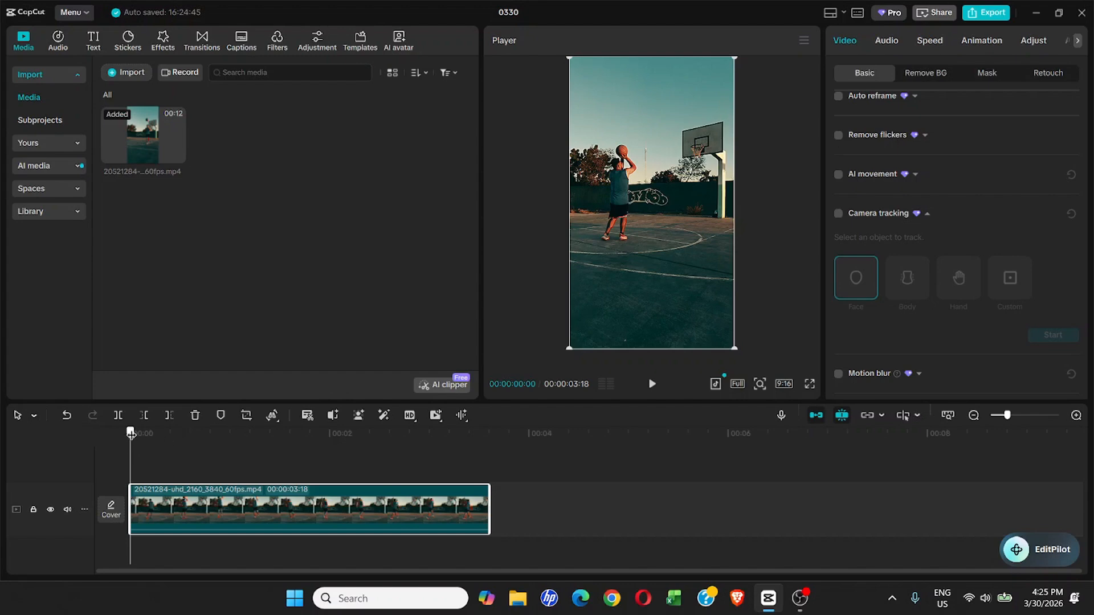
# Step: Add scale and position keyframes to the basketball clip at its start (00:00:00:00)
pyautogui.moveTo(131, 433)
pyautogui.mouseDown()
pyautogui.moveTo(182, 431)
pyautogui.moveTo(114, 434)
pyautogui.mouseUp()
pyautogui.scroll(8, 950, 164)
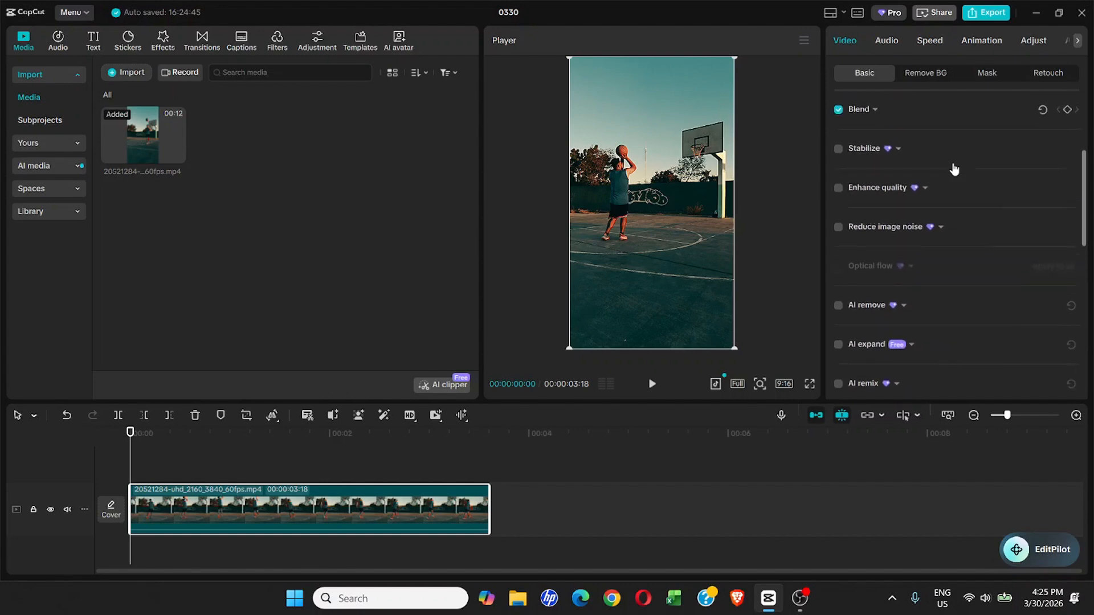
pyautogui.scroll(4, 954, 169)
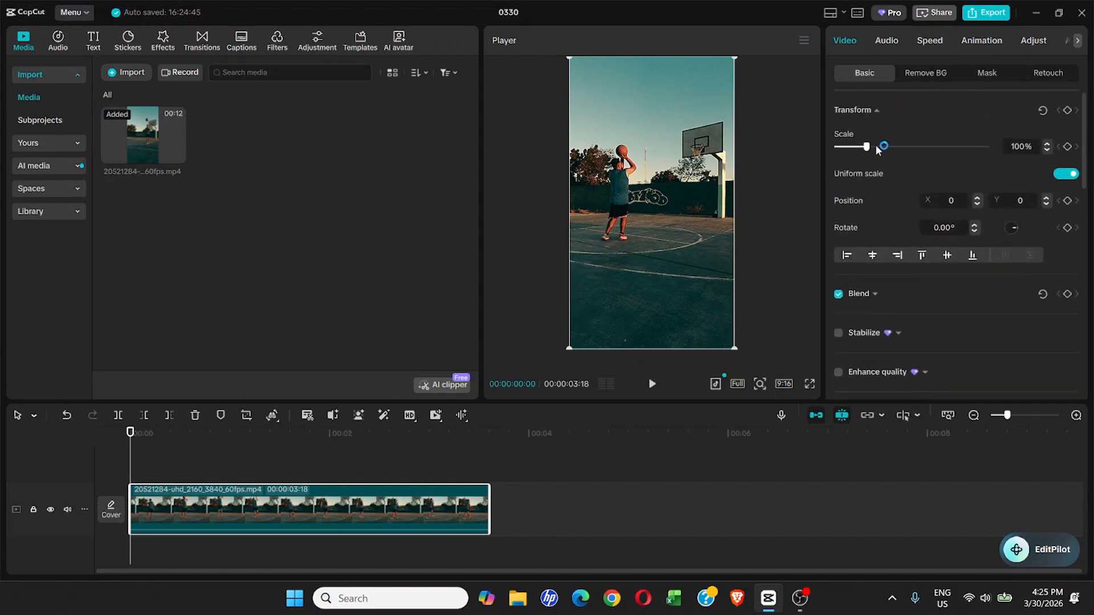
pyautogui.click(1067, 147)
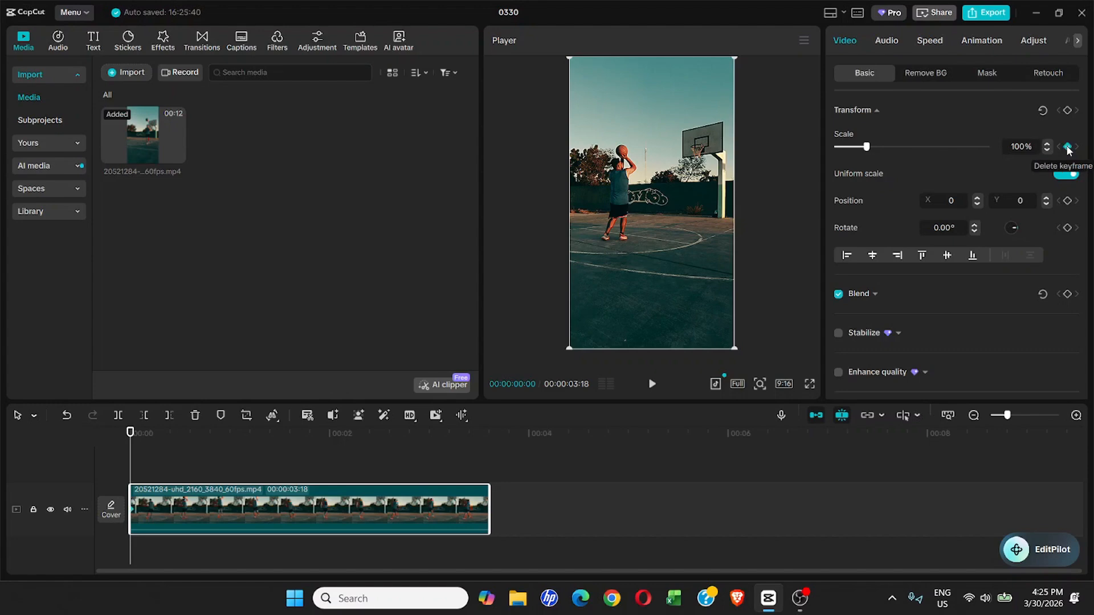
pyautogui.click(1067, 201)
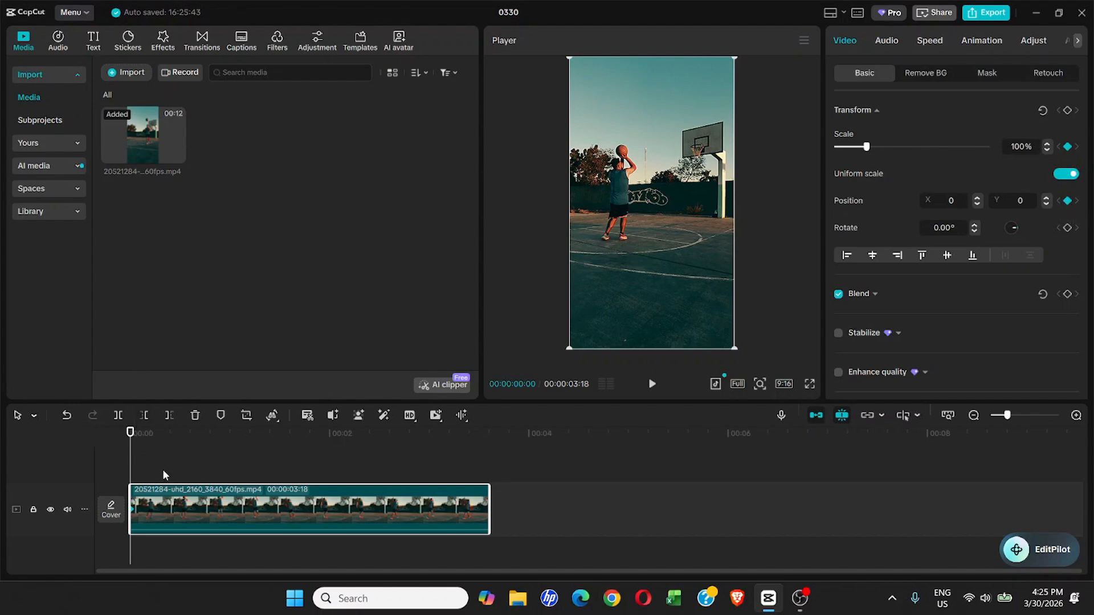
pyautogui.scroll(3, 162, 470)
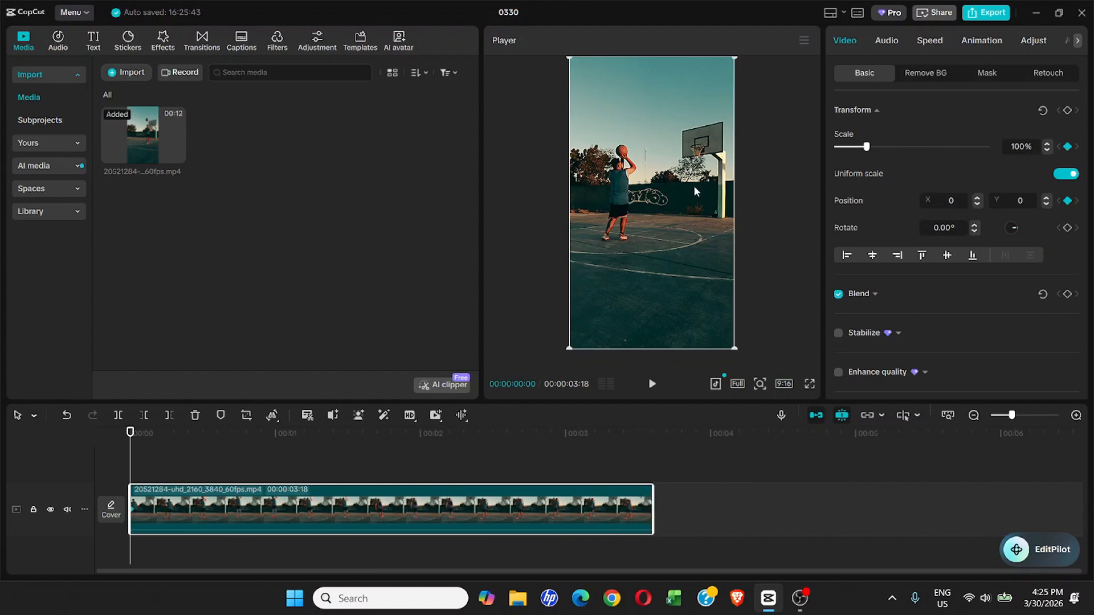
# Step: Bring up the preview guides by adding a horizontal one, and remove all horizontal and vertical guides from the frame
pyautogui.click(803, 43)
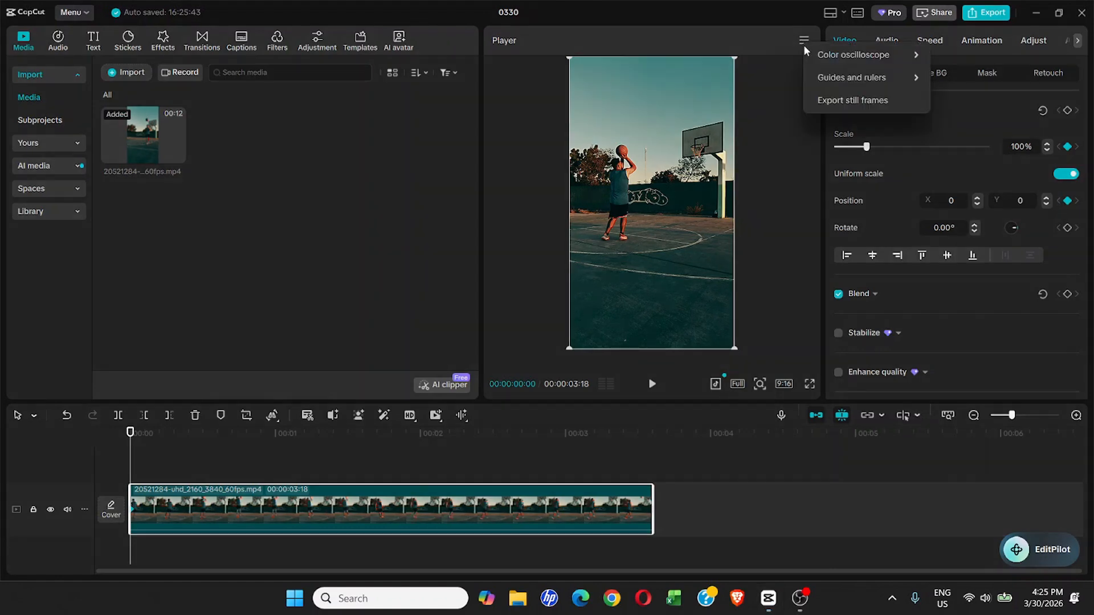
pyautogui.moveTo(835, 80)
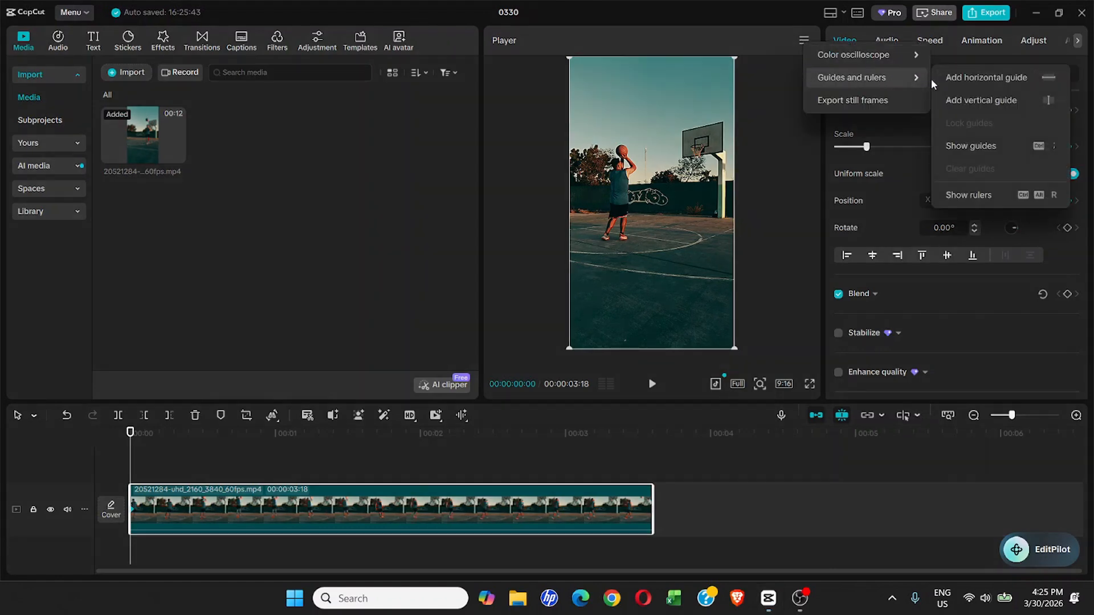
pyautogui.click(993, 77)
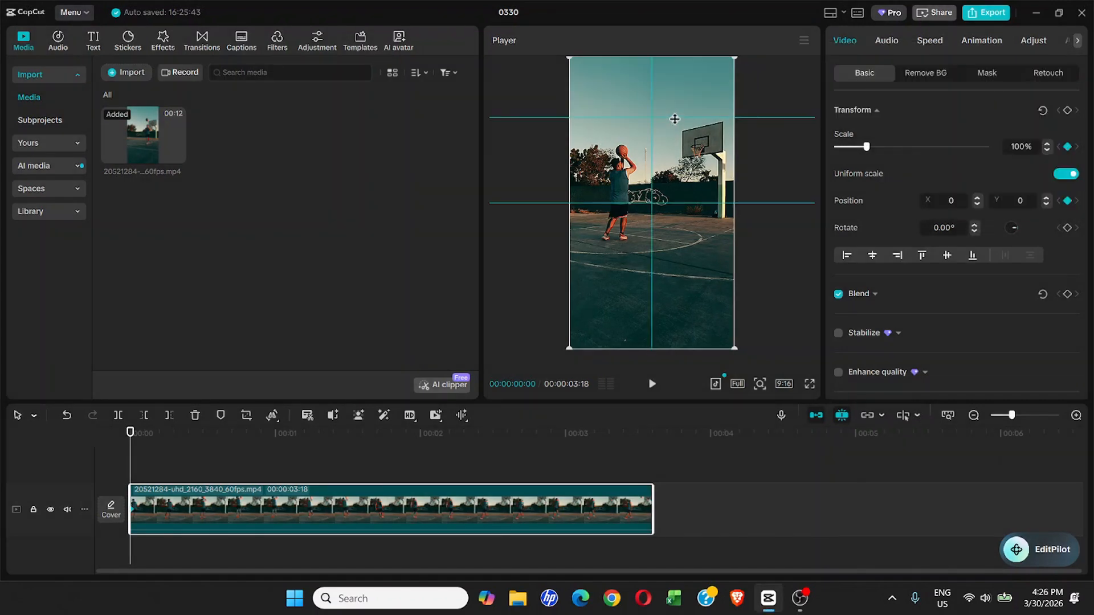
pyautogui.moveTo(675, 118); pyautogui.dragTo(686, 25)
pyautogui.moveTo(681, 203); pyautogui.dragTo(683, 44)
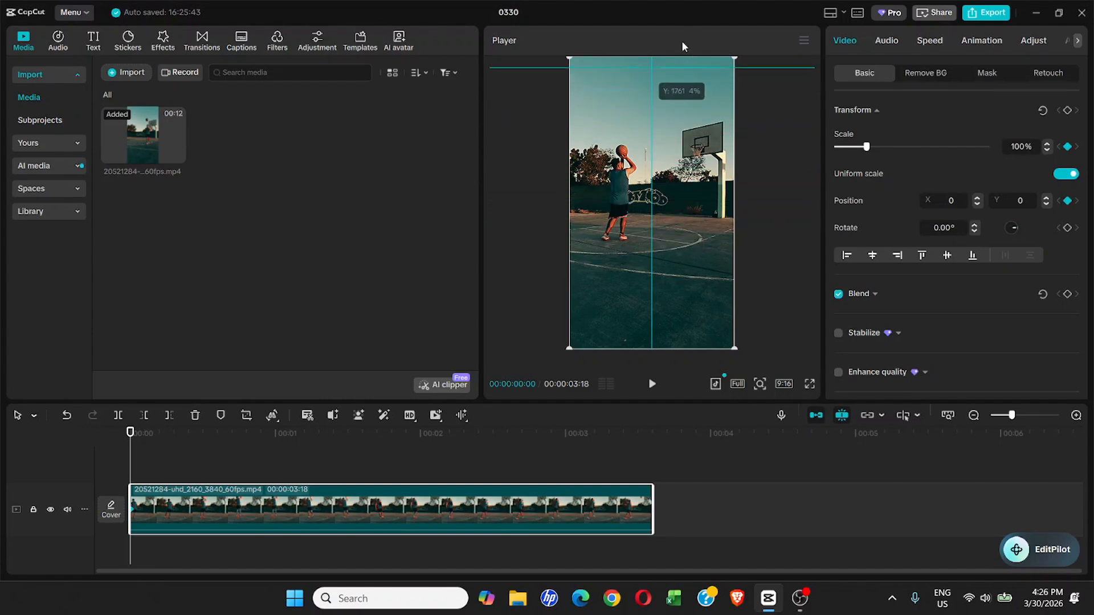
pyautogui.moveTo(650, 128); pyautogui.dragTo(450, 148)
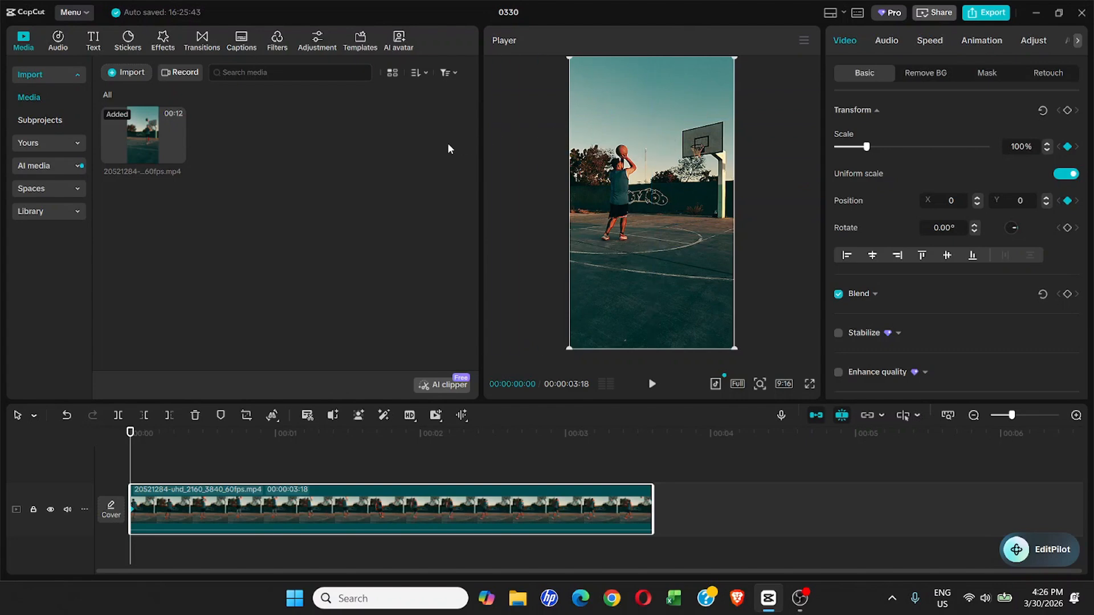
# Step: Add a horizontal guide across the upper part of the frame and a vertical guide through its centre
pyautogui.click(804, 41)
pyautogui.moveTo(847, 80)
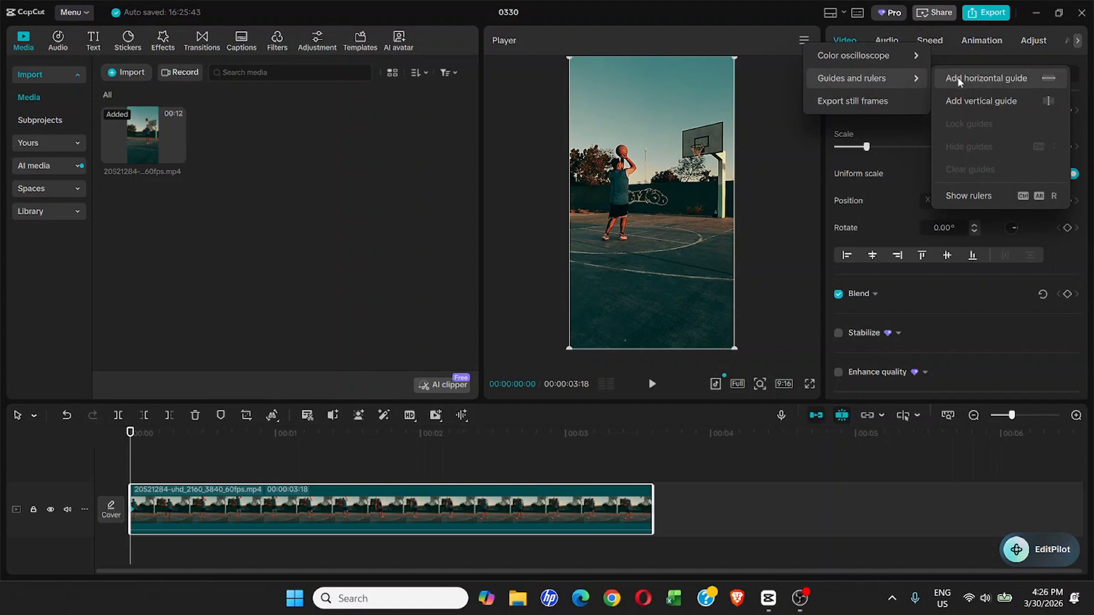
pyautogui.click(980, 78)
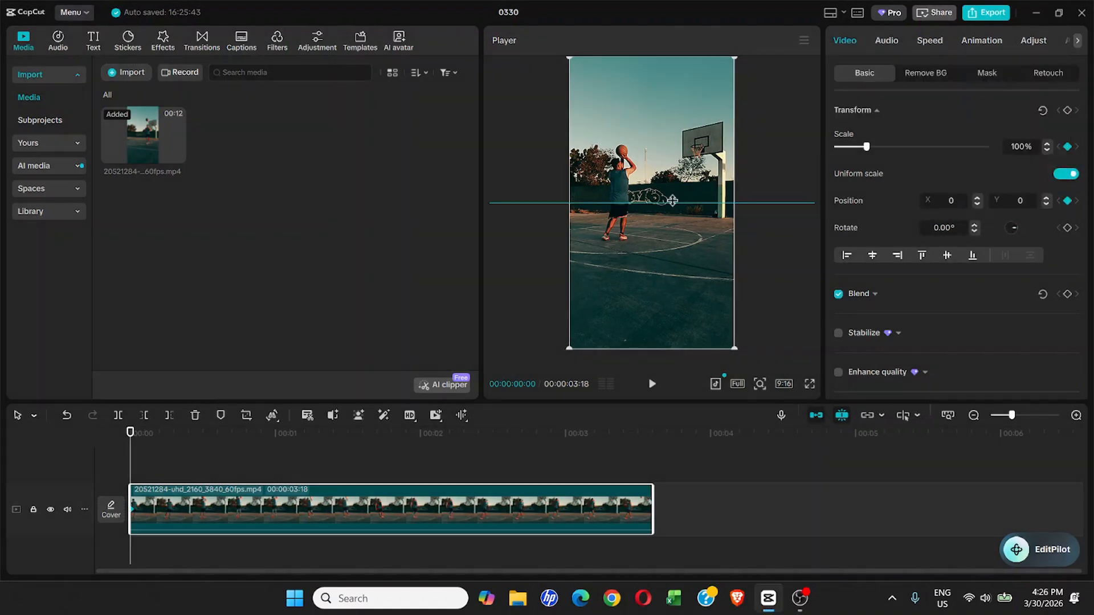
pyautogui.moveTo(672, 202); pyautogui.dragTo(674, 113)
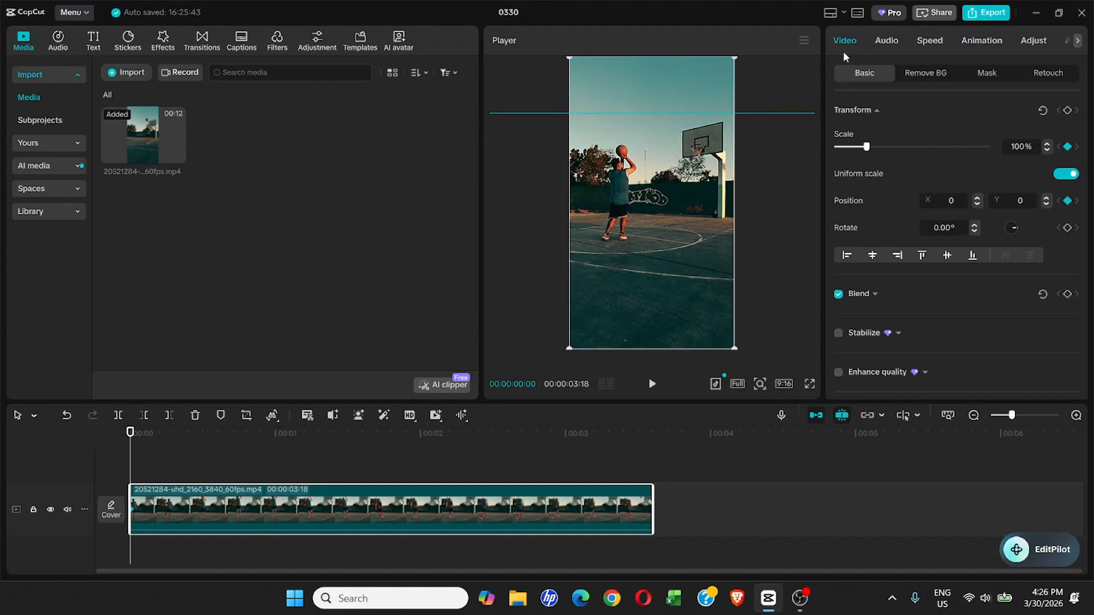
pyautogui.click(805, 40)
pyautogui.moveTo(838, 77)
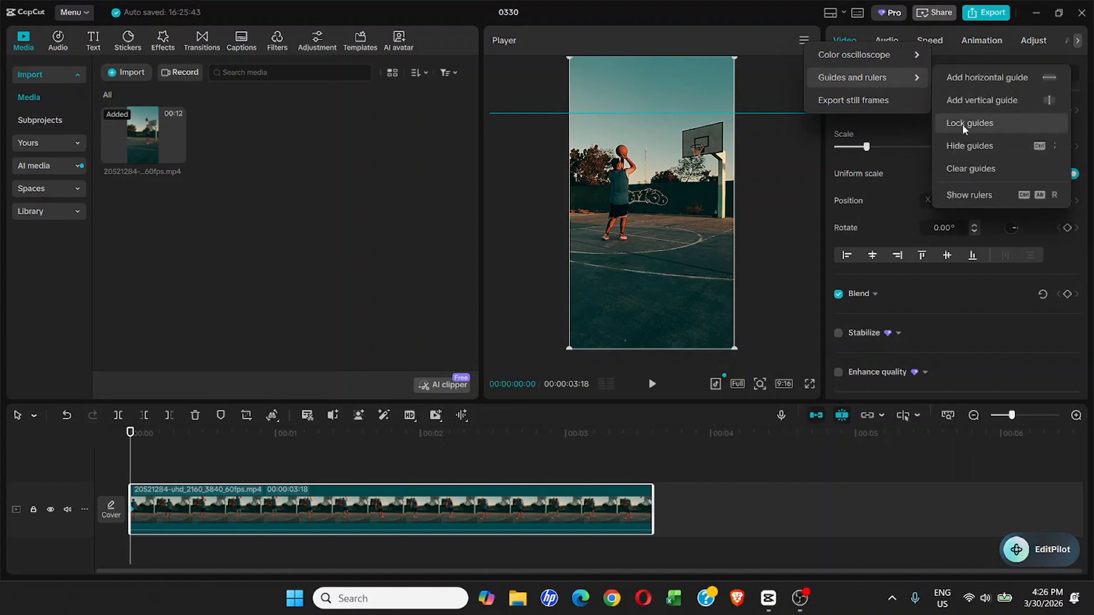
pyautogui.click(972, 101)
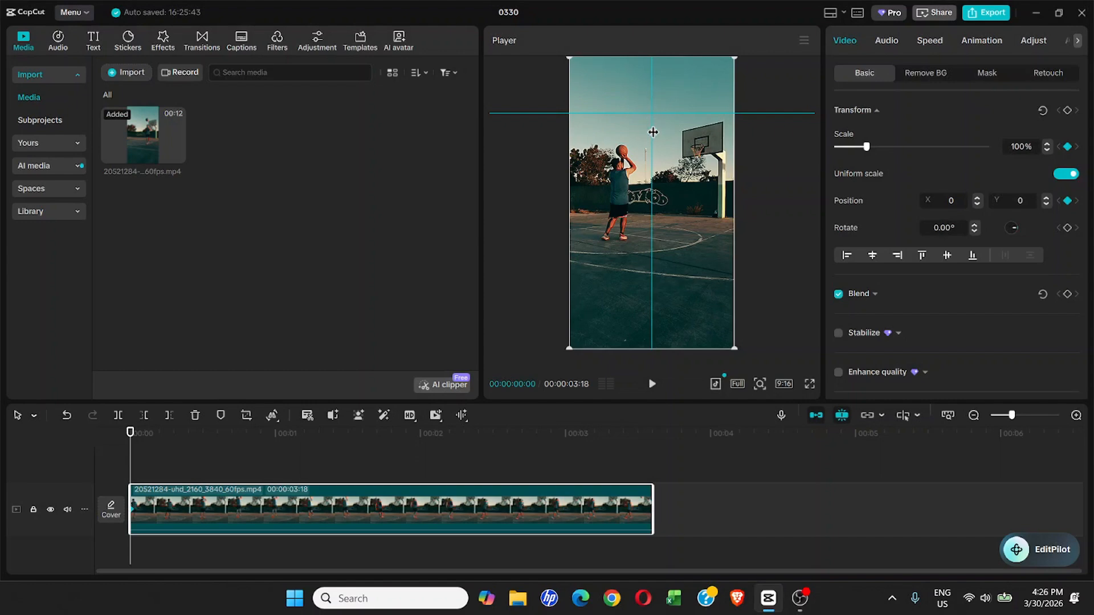
# Step: Scale the clip to 178% and position it at X 672, Y -73, placing the ball on the guide crossing at the start
pyautogui.scroll(5, 654, 132)
pyautogui.scroll(1, 654, 132)
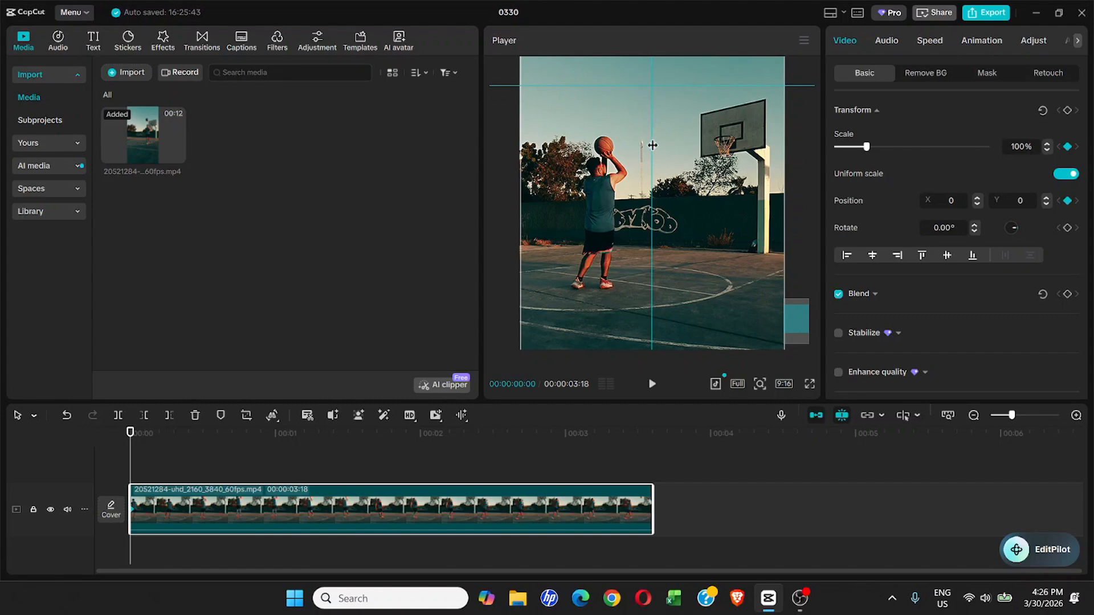
pyautogui.scroll(-5, 653, 148)
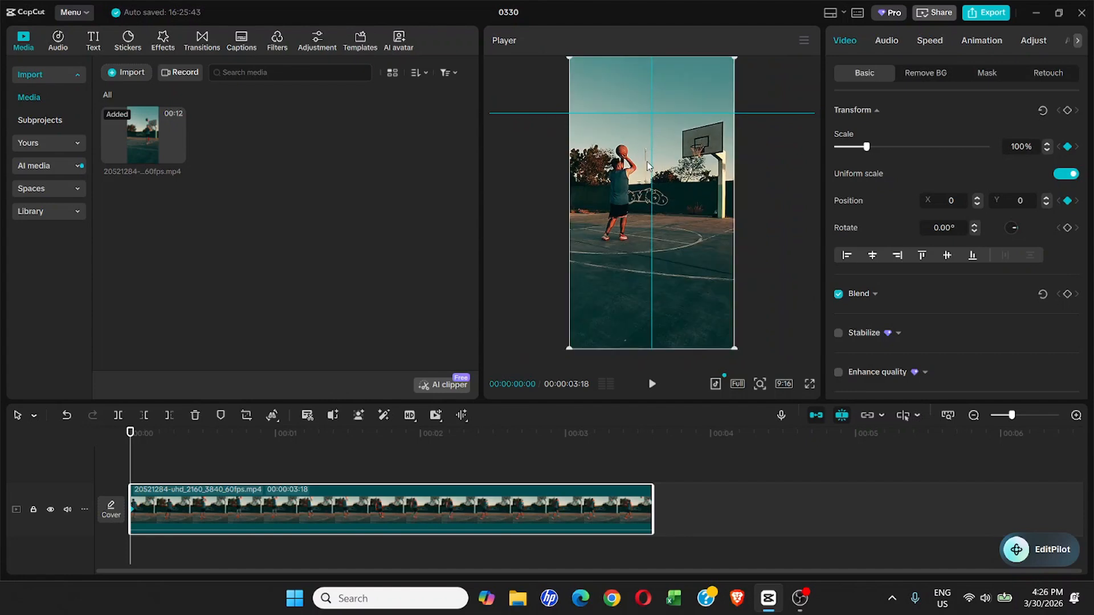
pyautogui.scroll(-2, 650, 195)
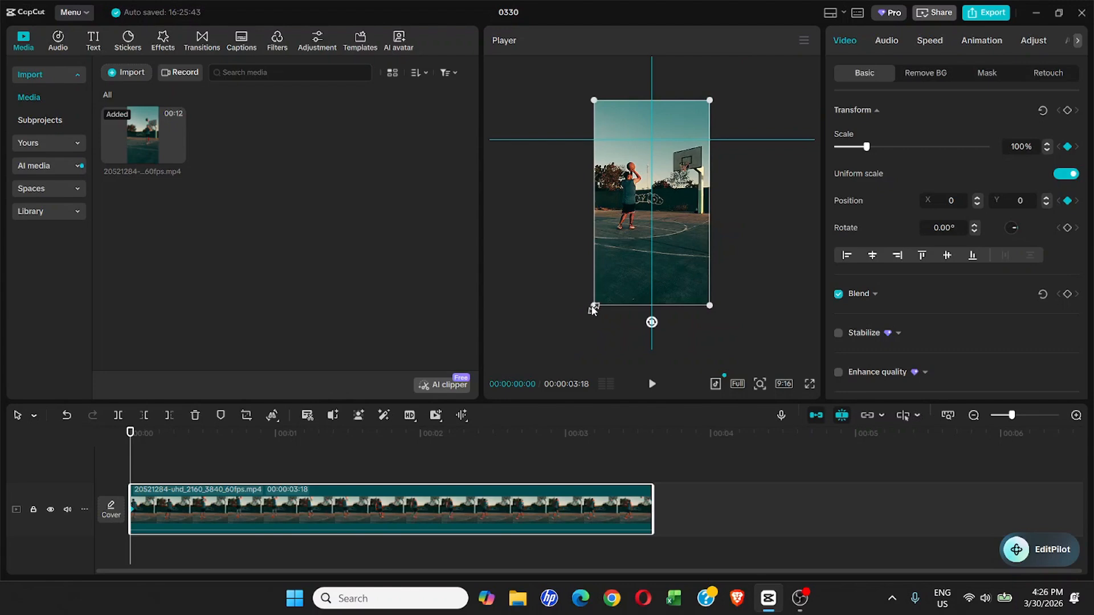
pyautogui.moveTo(594, 305); pyautogui.dragTo(493, 404)
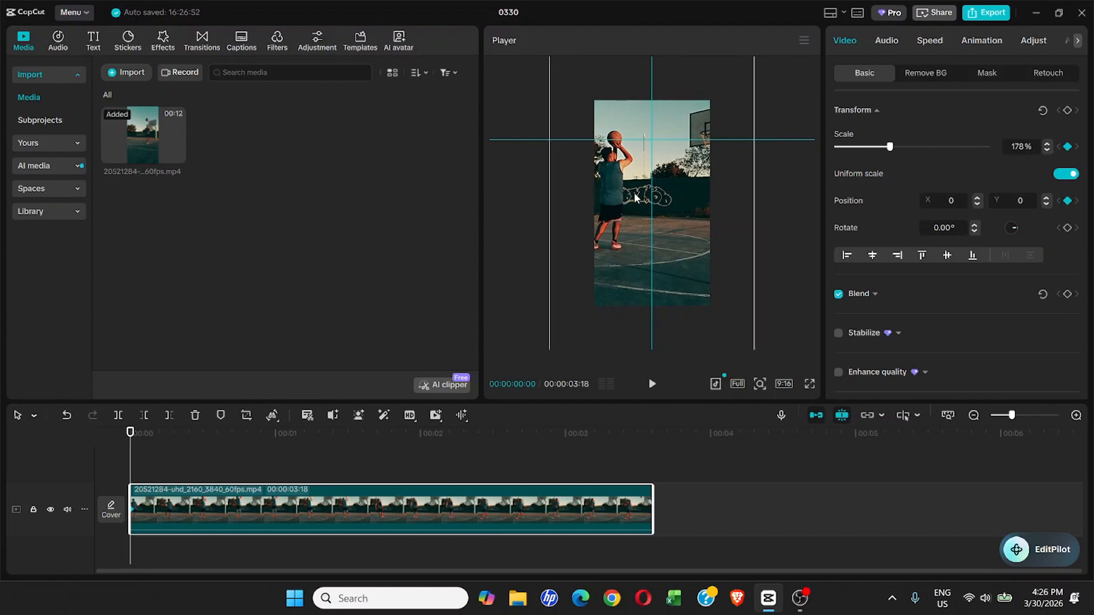
pyautogui.moveTo(635, 194); pyautogui.dragTo(670, 175)
pyautogui.scroll(-3, 686, 244)
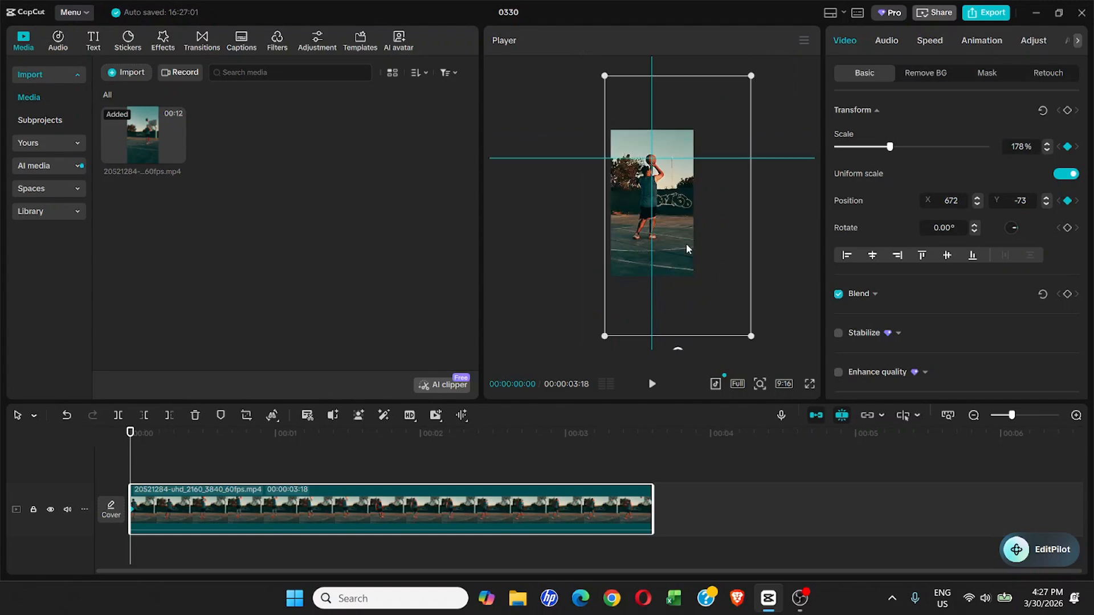
# Step: At the clip's end (00:00:03:18), position the footage at X -238, Y -66 with the ball on the guide crossing, and play it back
pyautogui.scroll(3, 638, 259)
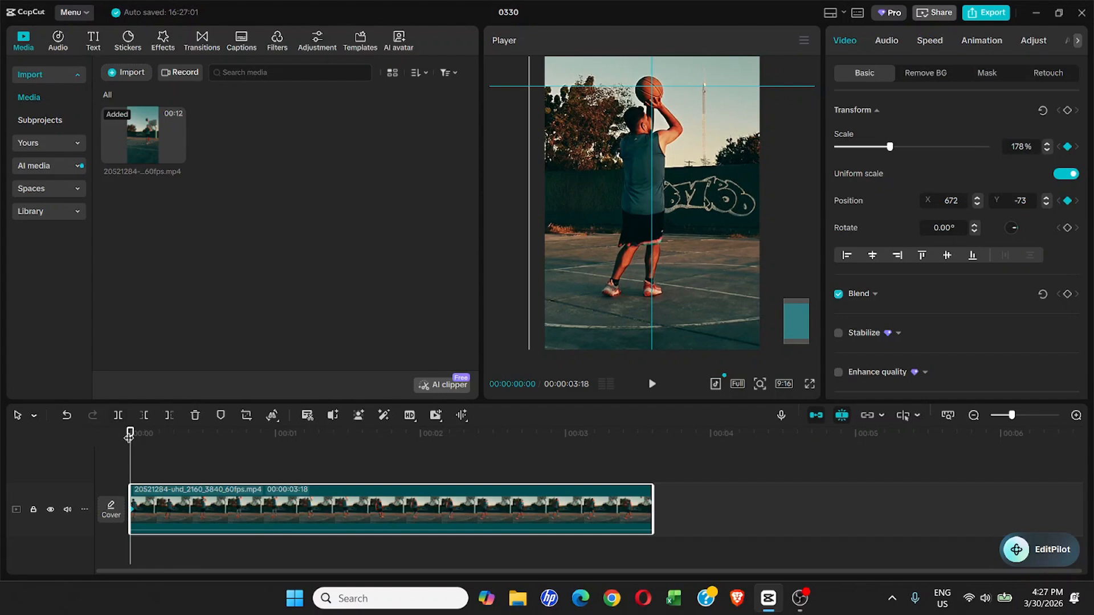
pyautogui.moveTo(129, 435); pyautogui.dragTo(659, 440)
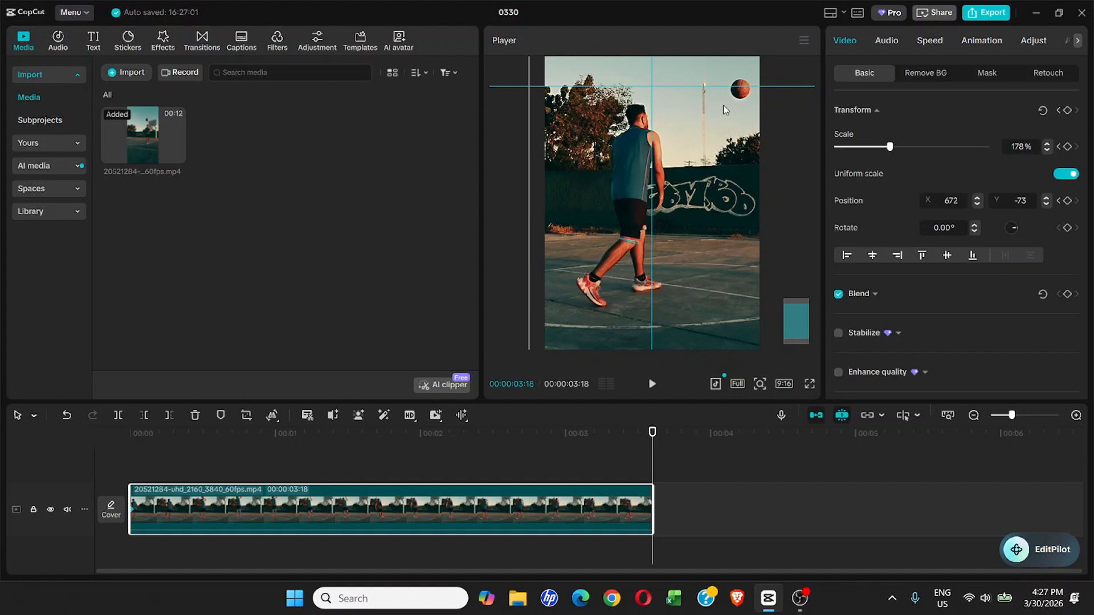
pyautogui.moveTo(684, 110); pyautogui.dragTo(606, 118)
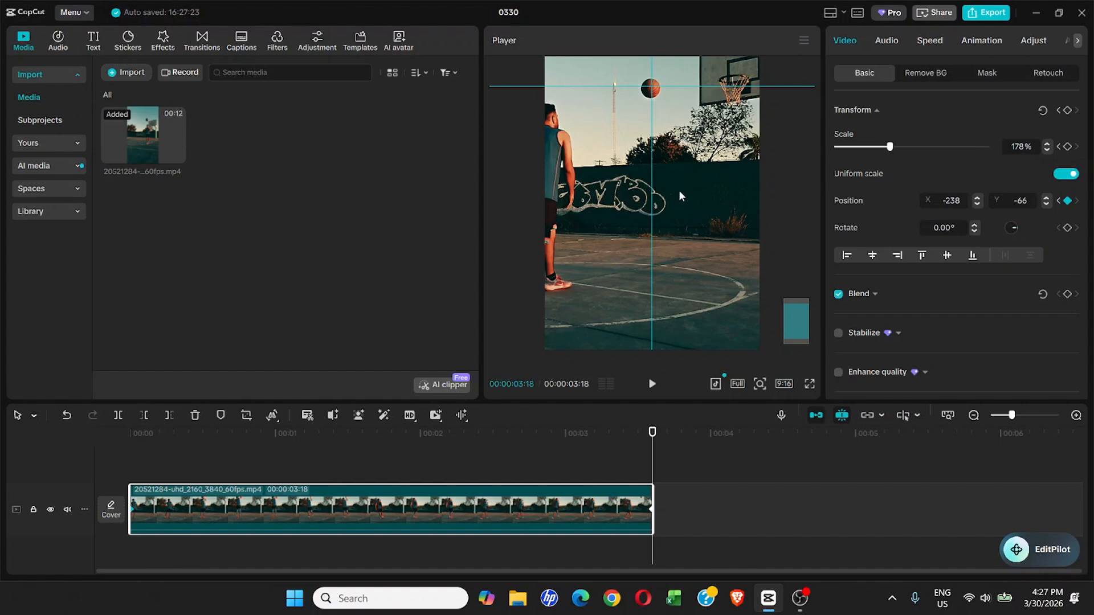
pyautogui.moveTo(652, 431); pyautogui.dragTo(94, 449)
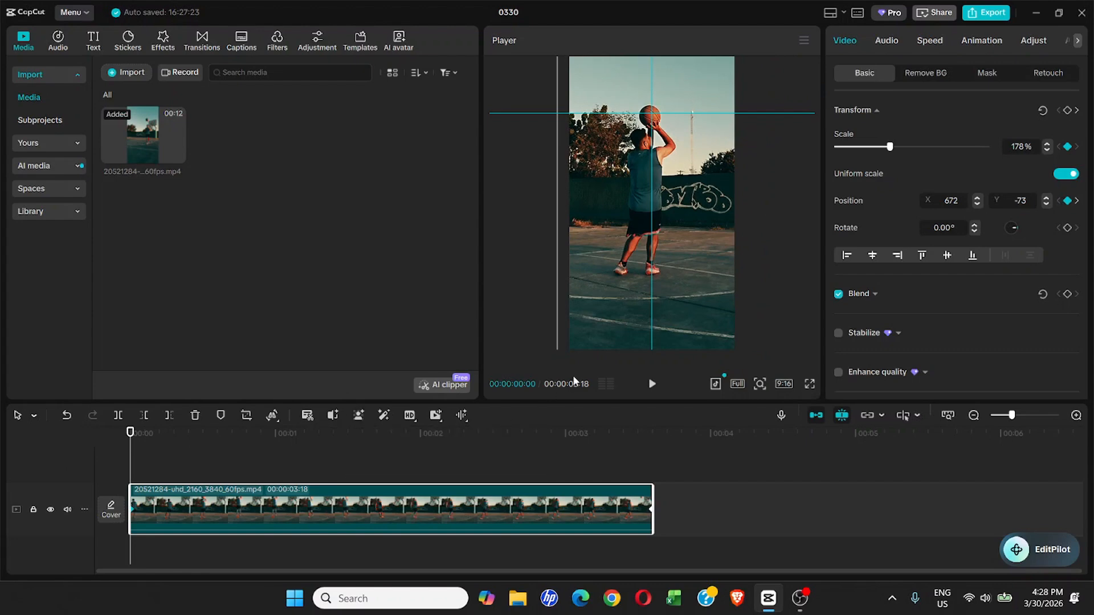
pyautogui.click(652, 383)
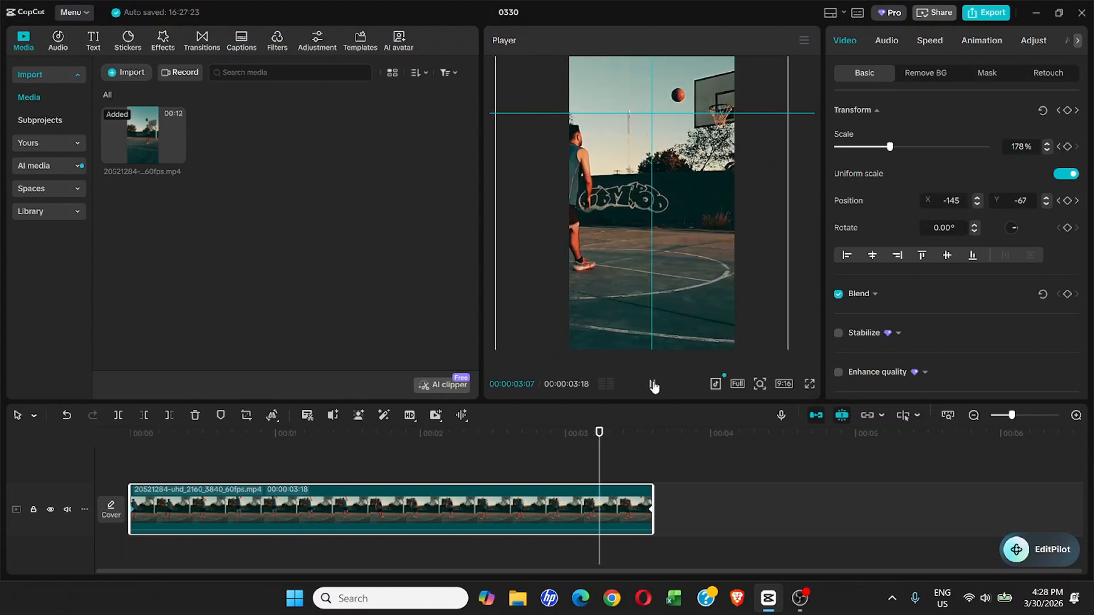
# Step: At 00:00:00:24, position the footage at X 302, Y -1134 with the ball on the guide crossing, and play the clip from the start
pyautogui.moveTo(219, 440); pyautogui.dragTo(250, 441)
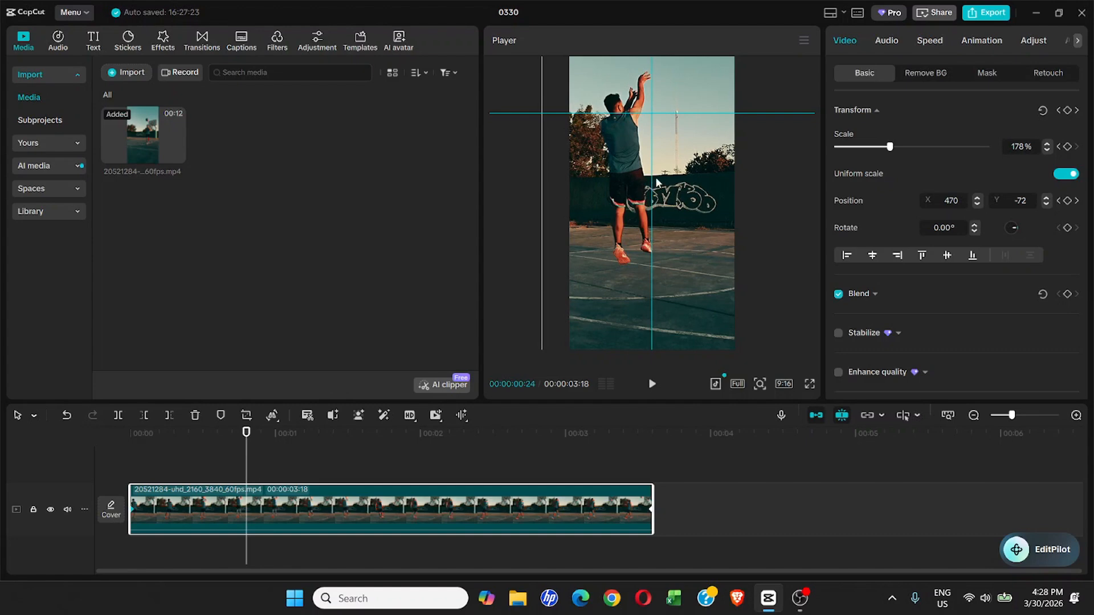
pyautogui.moveTo(682, 147); pyautogui.dragTo(669, 225)
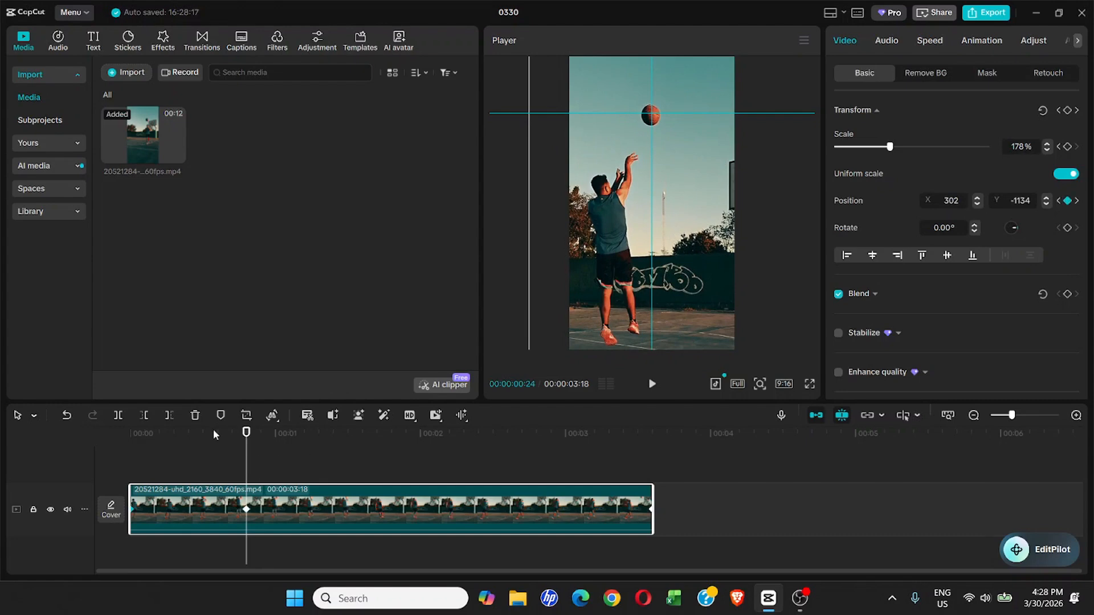
pyautogui.moveTo(214, 431); pyautogui.dragTo(129, 431)
pyautogui.click(653, 385)
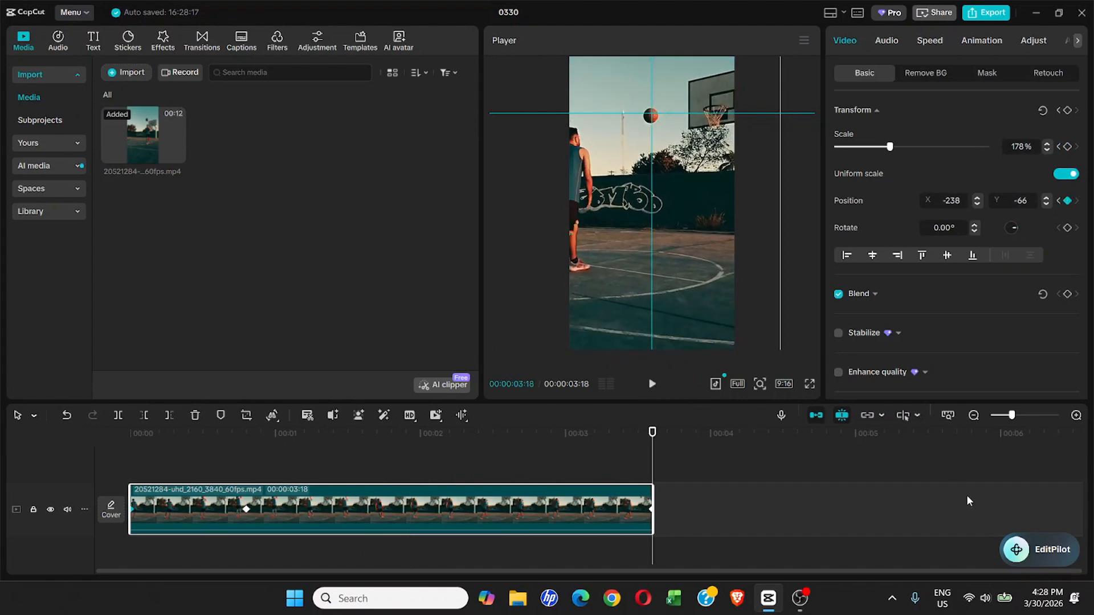
# Step: Align the ball with the guide crossing at 00:00:00:11 (X 754, Y -401) and again just after one second
pyautogui.moveTo(182, 436)
pyautogui.mouseDown()
pyautogui.moveTo(248, 449)
pyautogui.moveTo(184, 457)
pyautogui.mouseUp()
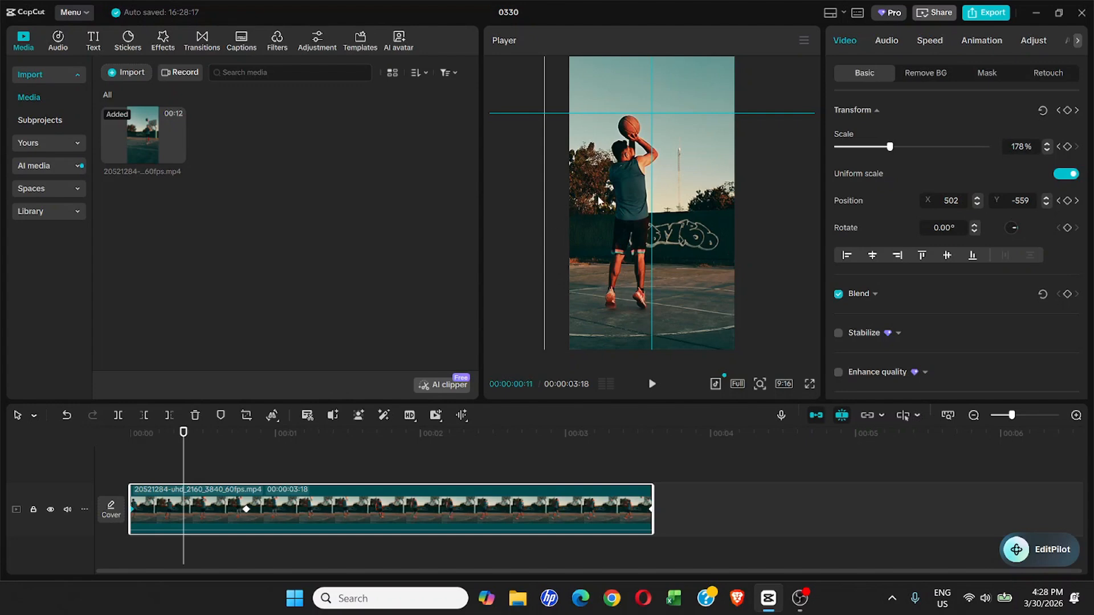
pyautogui.moveTo(598, 201); pyautogui.dragTo(619, 194)
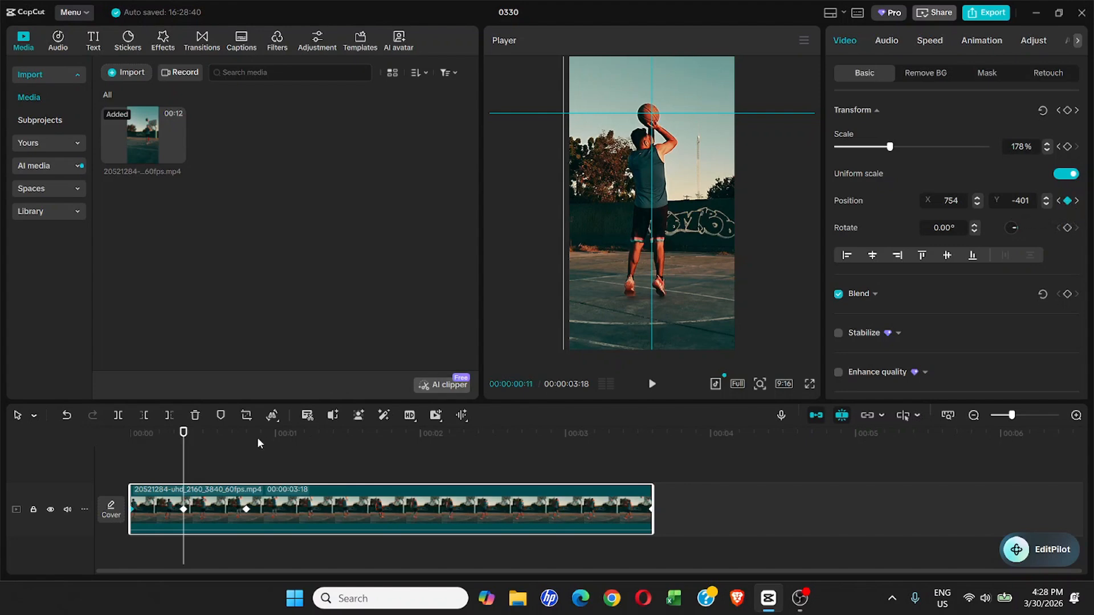
pyautogui.click(212, 434)
pyautogui.moveTo(213, 436); pyautogui.dragTo(290, 437)
pyautogui.click(232, 435)
pyautogui.moveTo(607, 155); pyautogui.dragTo(585, 178)
# Step: Reposition the footage at 00:00:01:16 and just past two seconds, placing the ball on the guide crossing each time
pyautogui.moveTo(290, 436); pyautogui.dragTo(353, 436)
pyautogui.moveTo(672, 162); pyautogui.dragTo(642, 179)
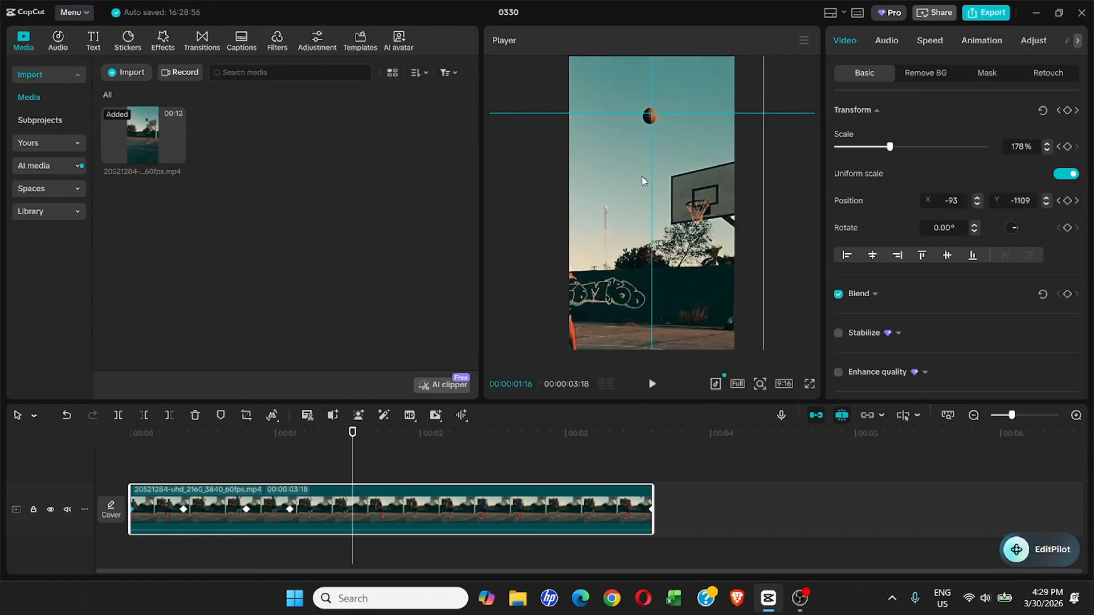
pyautogui.moveTo(352, 436); pyautogui.dragTo(439, 440)
pyautogui.moveTo(673, 171); pyautogui.dragTo(638, 155)
# Step: At 00:00:02:17, position the footage at X -1004, Y -227 and enlarge it to 233% to cover the exposed black edge
pyautogui.moveTo(439, 439); pyautogui.dragTo(503, 441)
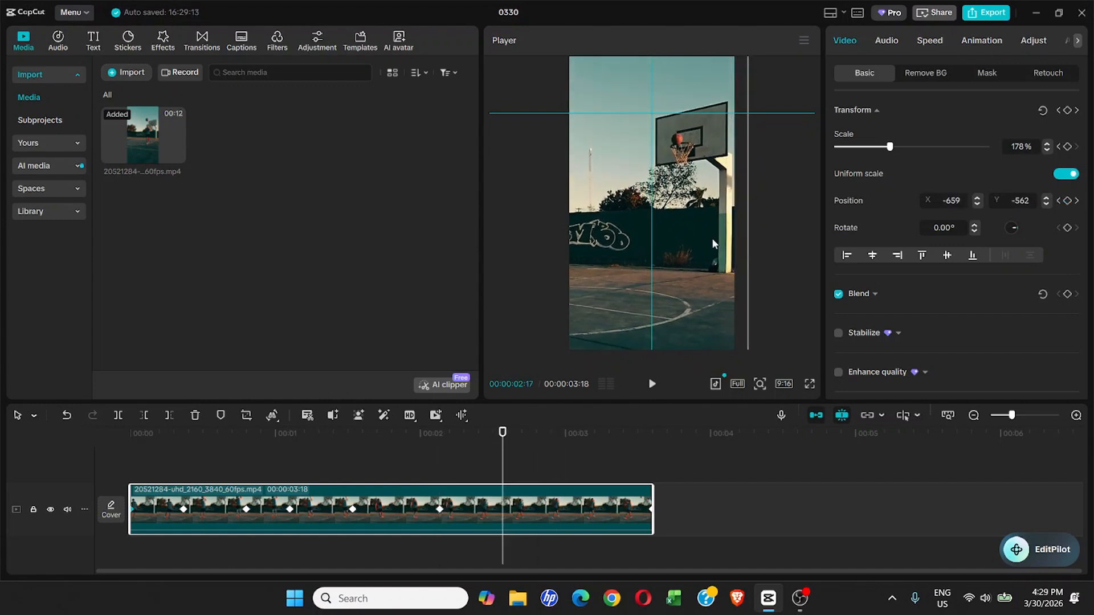
pyautogui.moveTo(701, 230); pyautogui.dragTo(674, 209)
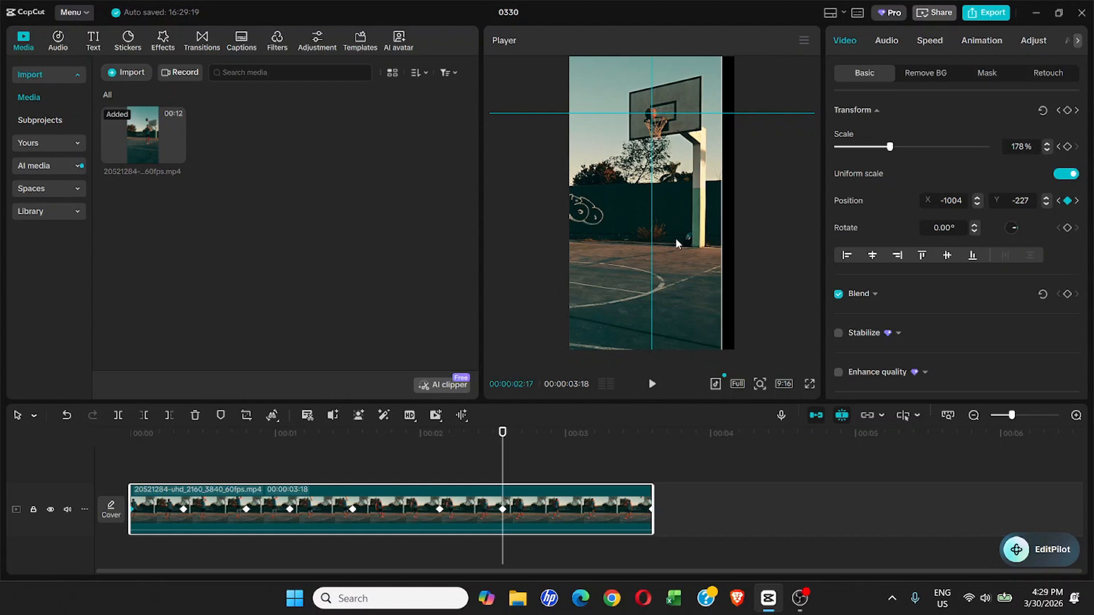
pyautogui.scroll(-2, 676, 238)
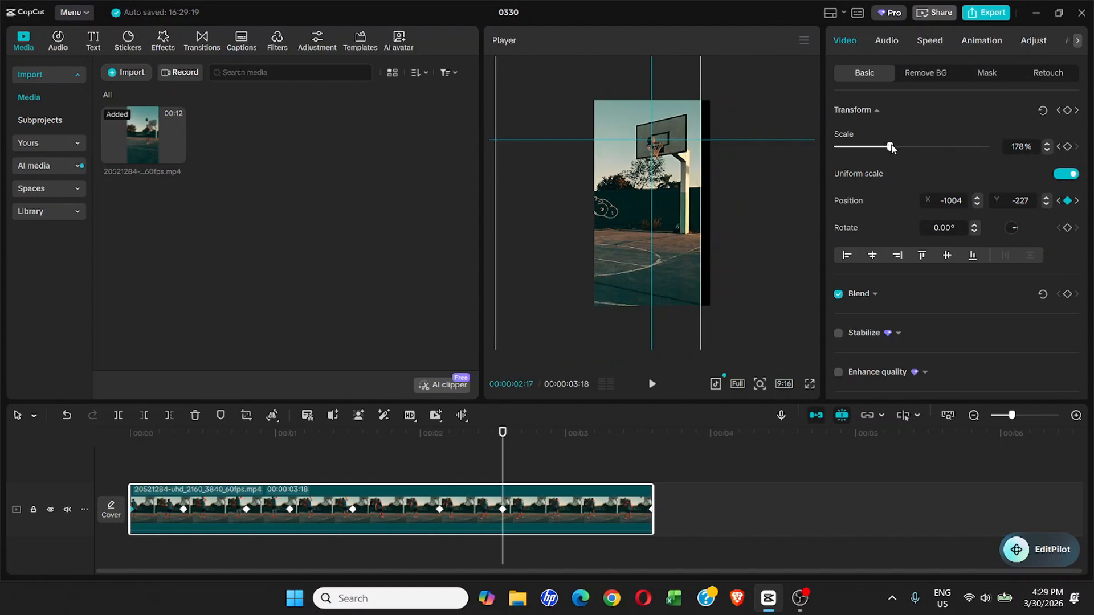
pyautogui.moveTo(890, 148); pyautogui.dragTo(907, 148)
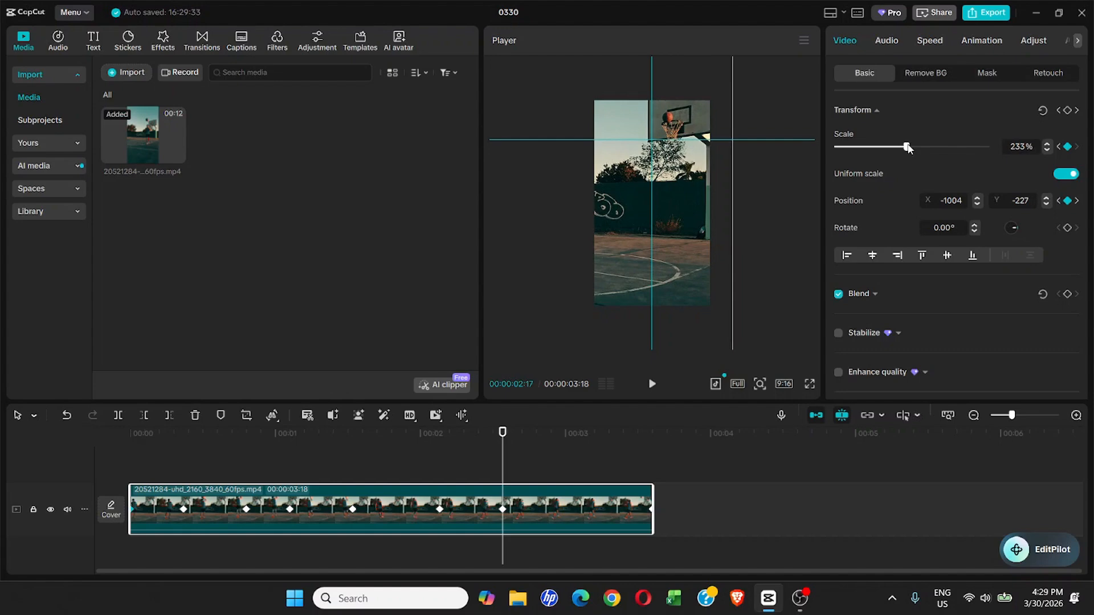
# Step: Undo the last scale change, keyframe scale at 00:00:02:17, set it to 218%, and position the footage at X -1196, Y -520
pyautogui.hotkey('ctrl', 'z')
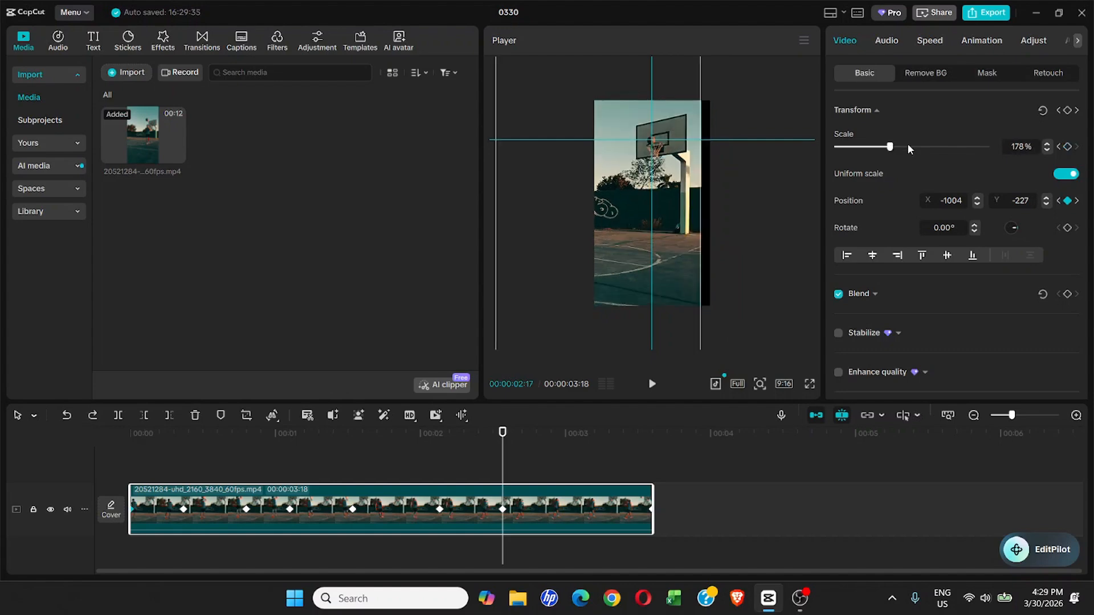
pyautogui.click(1068, 147)
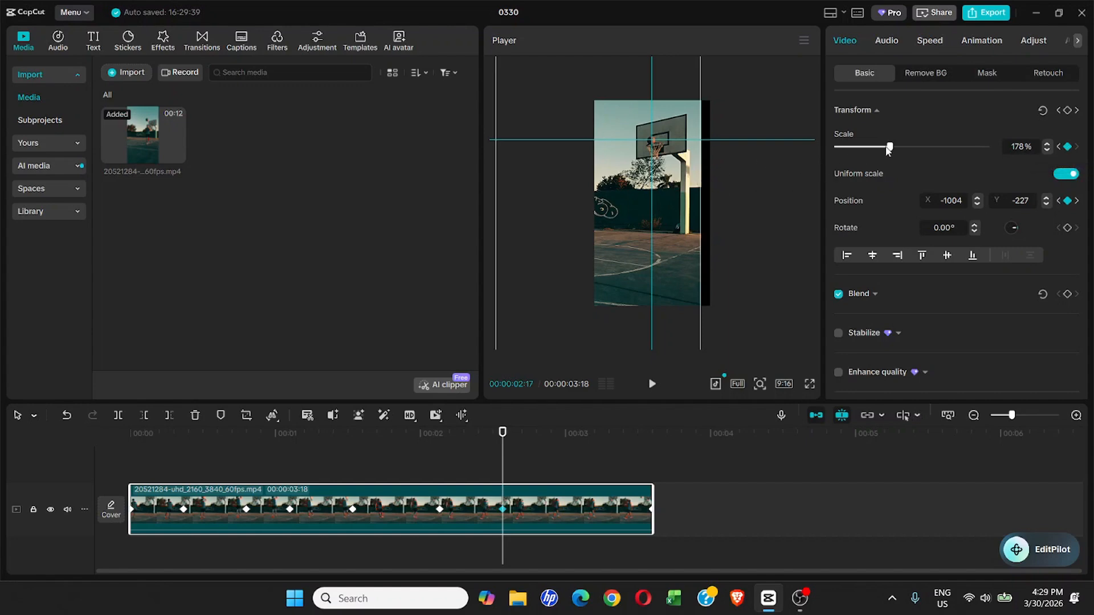
pyautogui.moveTo(891, 148); pyautogui.dragTo(901, 147)
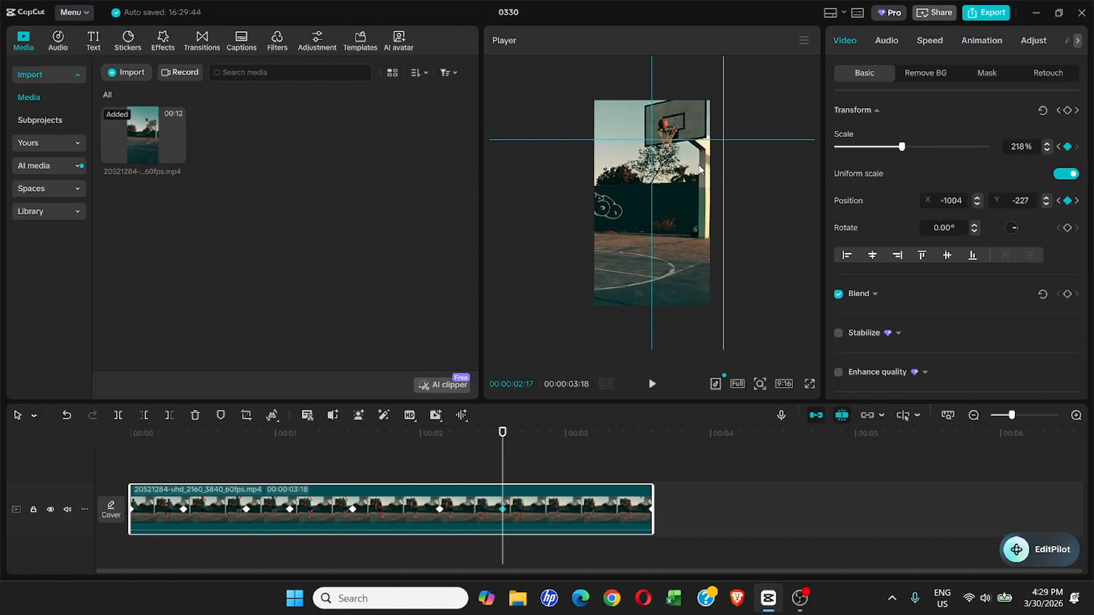
pyautogui.moveTo(700, 169); pyautogui.dragTo(689, 185)
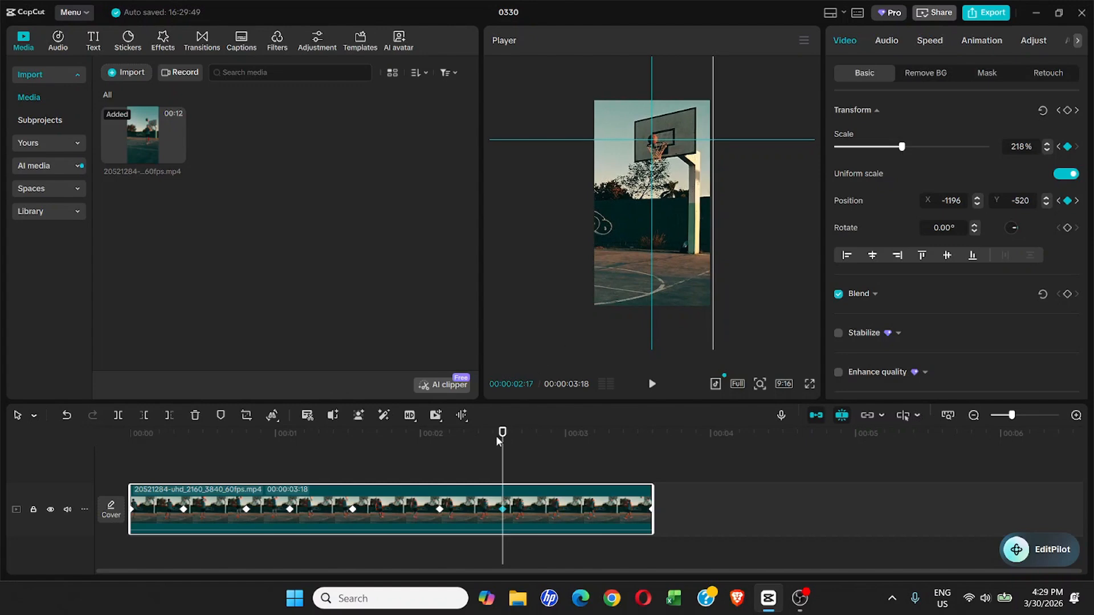
# Step: Align the ball with the guide crossing just past three seconds and again at 00:00:03:12 (X -469, Y -490)
pyautogui.moveTo(502, 436); pyautogui.dragTo(590, 437)
pyautogui.moveTo(651, 252); pyautogui.dragTo(644, 279)
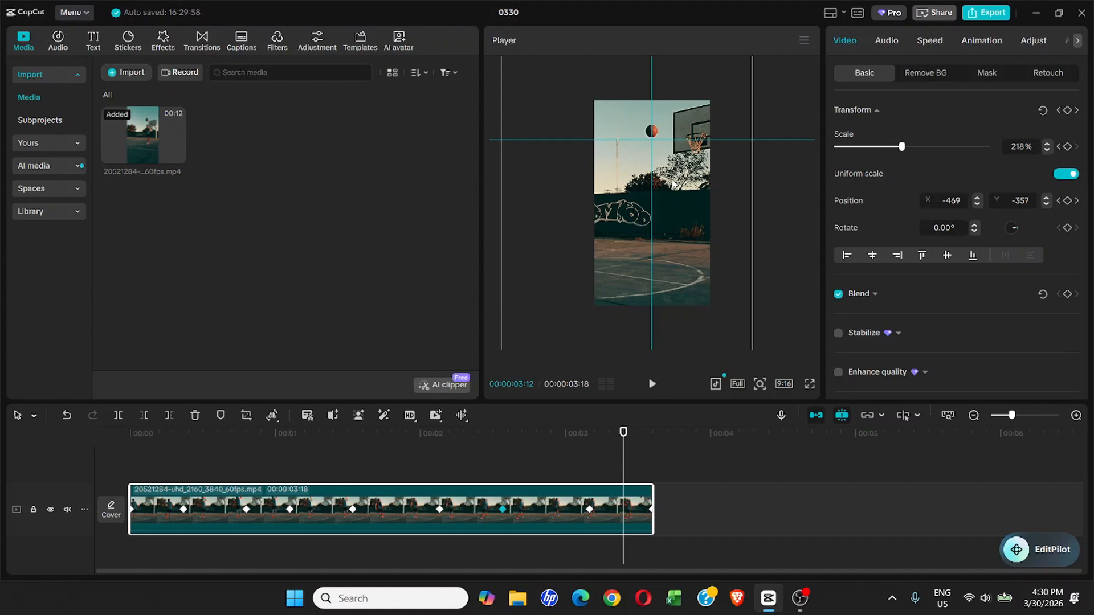
pyautogui.moveTo(671, 179); pyautogui.dragTo(672, 173)
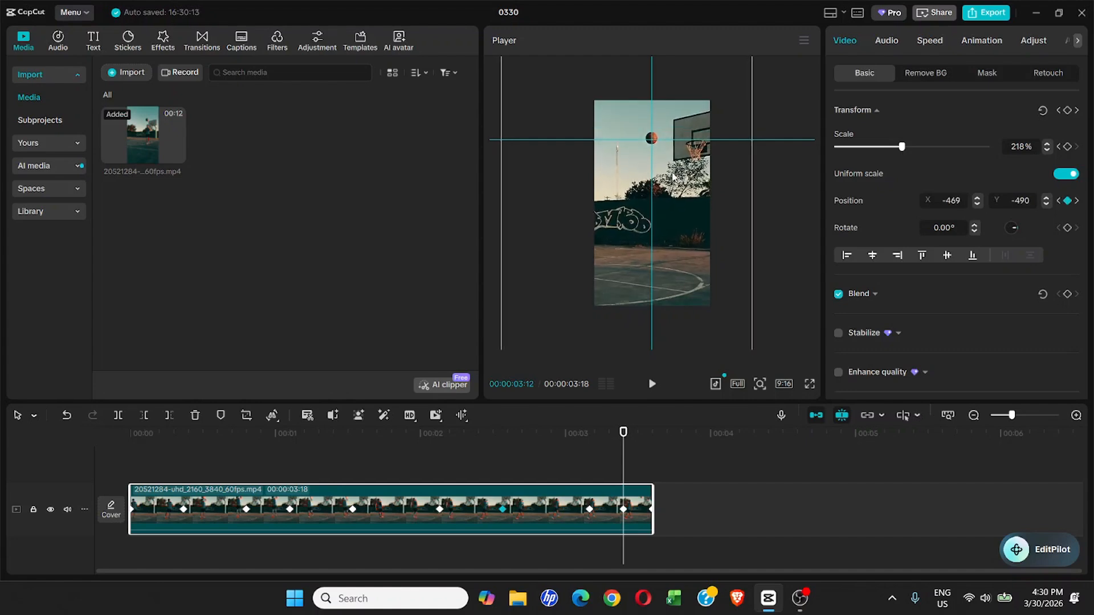
# Step: Fine-tune the footage position around 00:00:00:18 so the ball sits on the guide crossing, keeping the vertical guide centred
pyautogui.moveTo(624, 433); pyautogui.dragTo(234, 454)
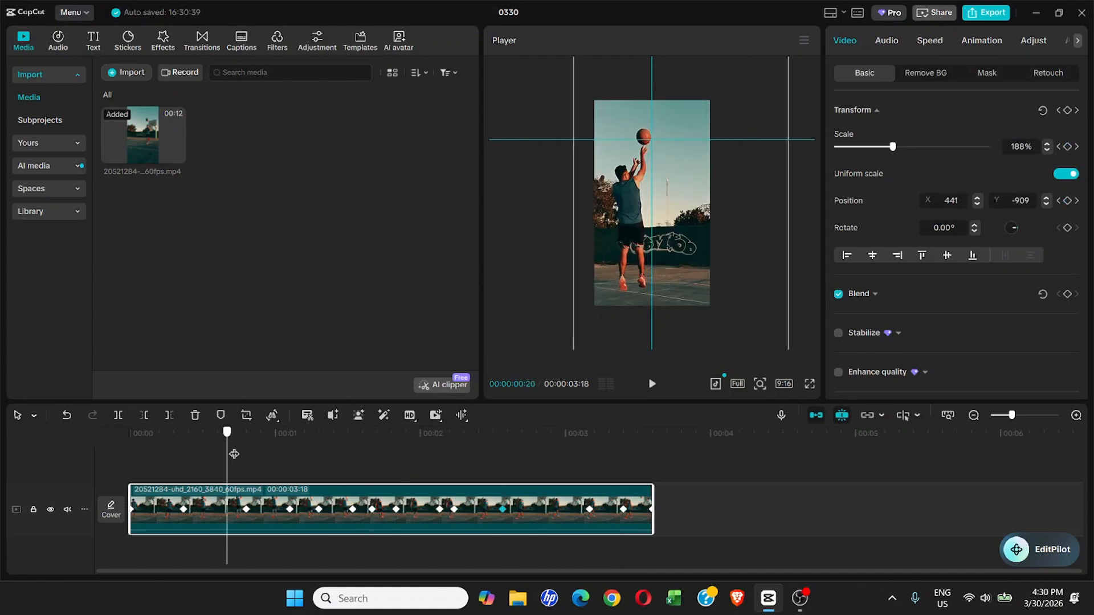
pyautogui.moveTo(661, 217); pyautogui.dragTo(665, 225)
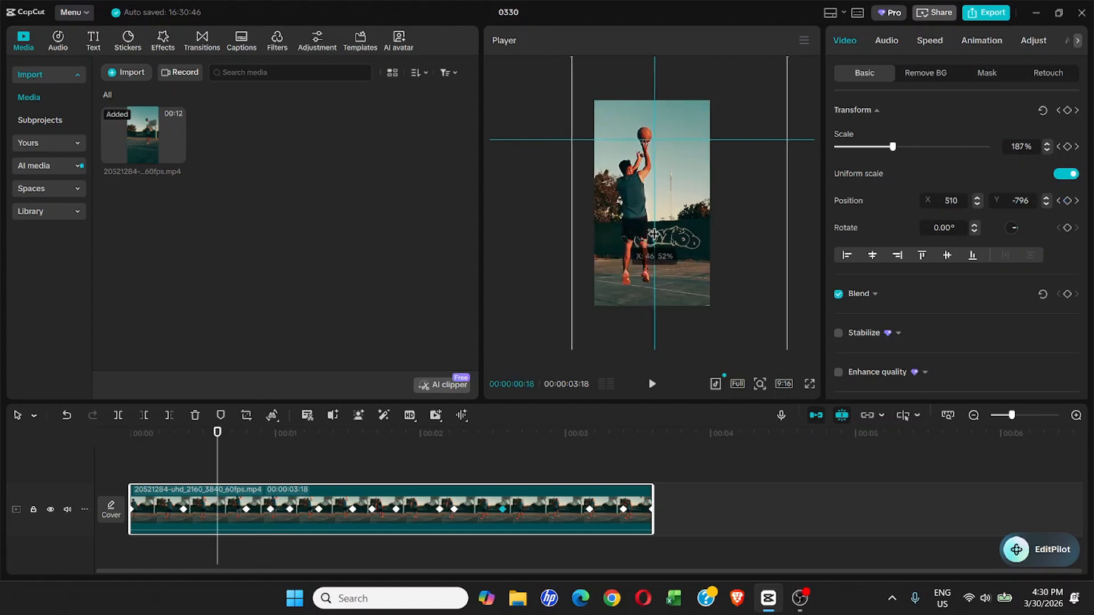
pyautogui.moveTo(654, 251); pyautogui.dragTo(652, 251)
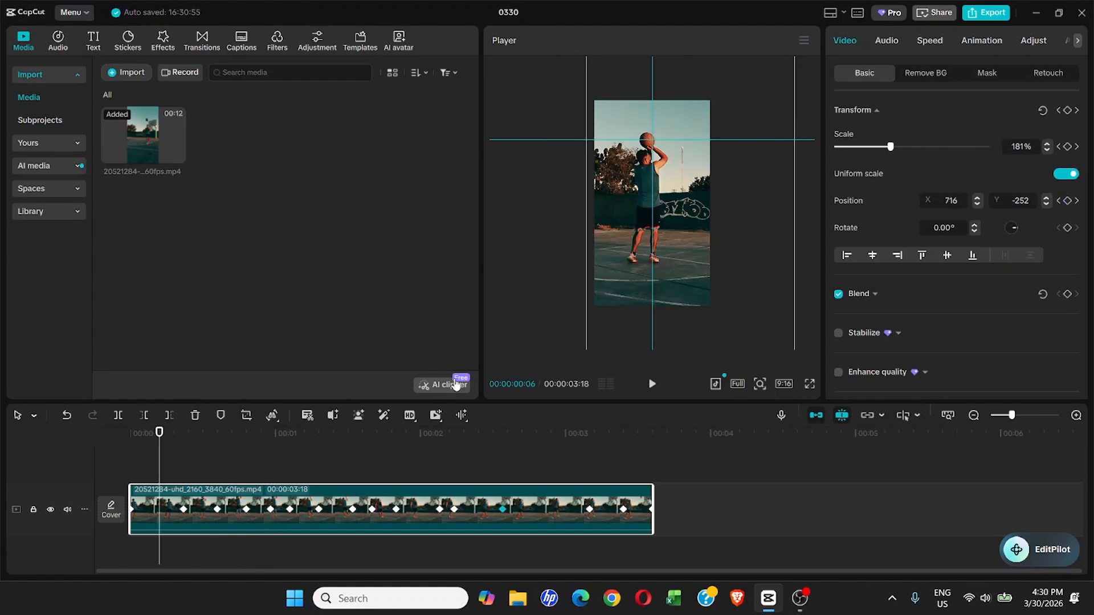
# Step: Show the player guides and position the footage at X -396, Y -1624 at 00:00:01:13, with the ball on the guide crossing
pyautogui.click(338, 450)
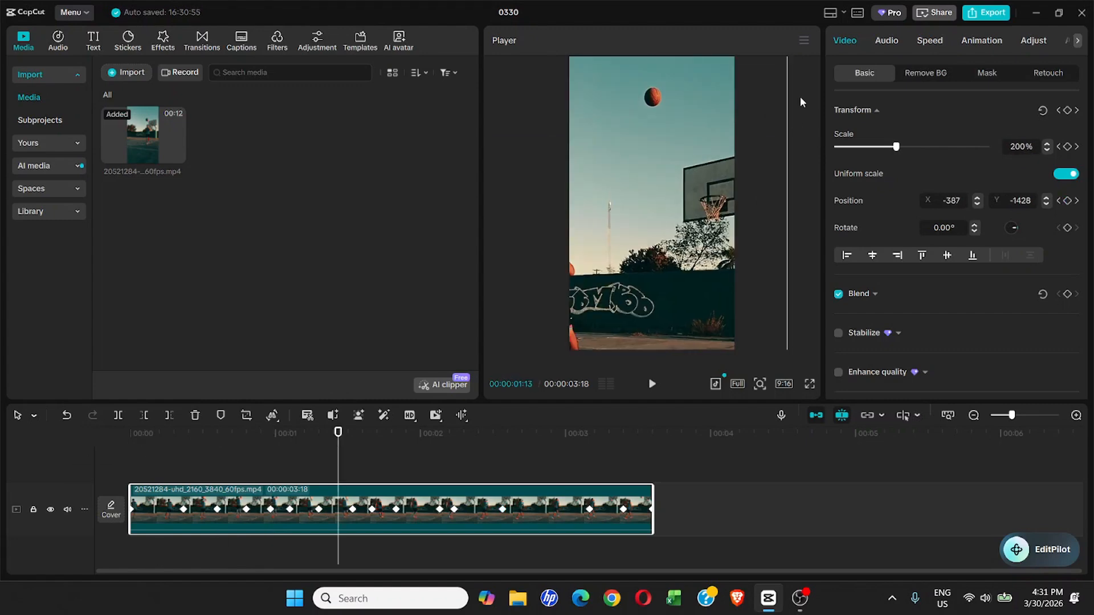
pyautogui.click(796, 44)
pyautogui.moveTo(837, 80)
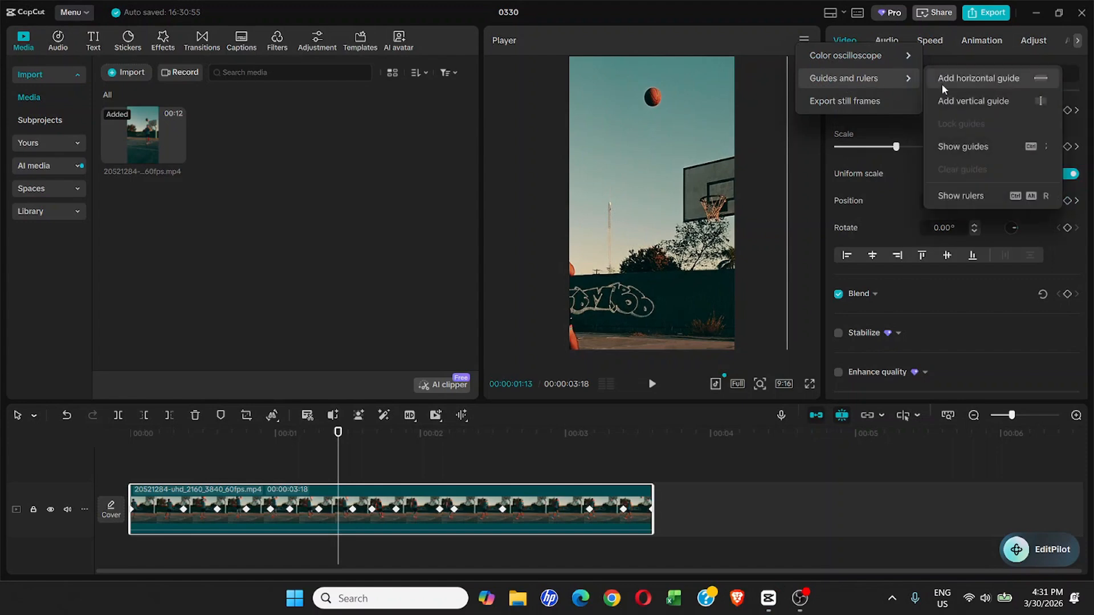
pyautogui.click(957, 146)
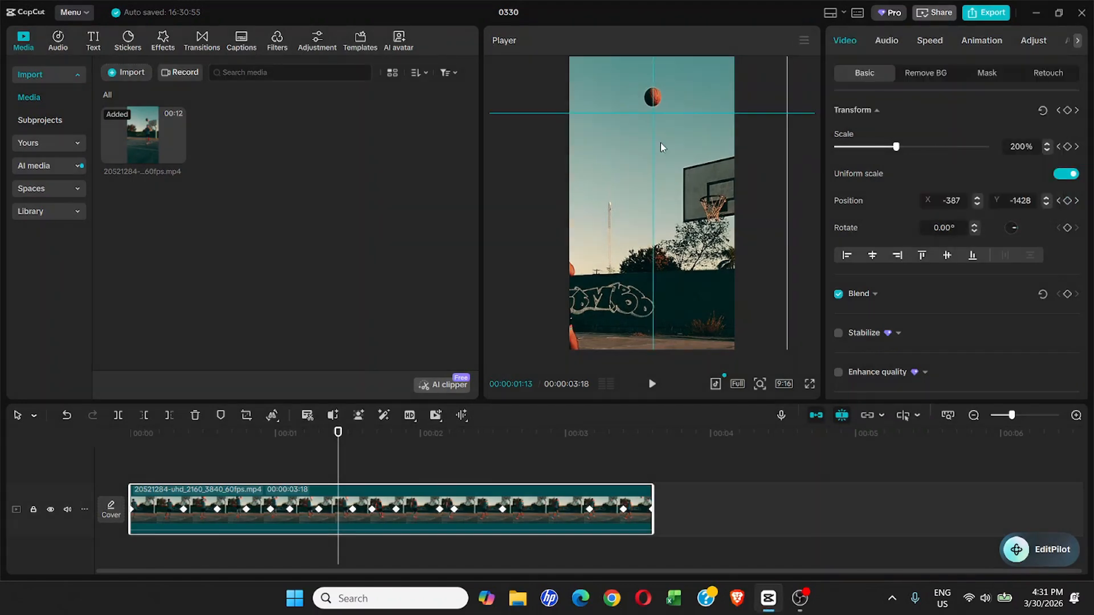
pyautogui.moveTo(661, 142); pyautogui.dragTo(658, 143)
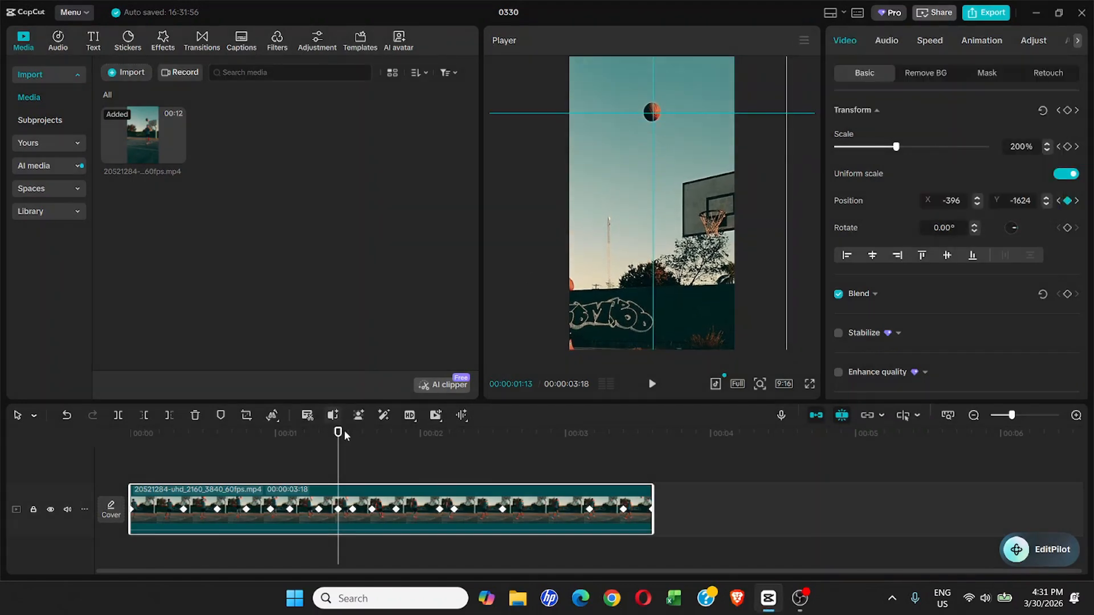
# Step: Align the ball with the guide crossing at 00:00:01:29 and at 00:00:02:13 (X -1140, Y -725)
pyautogui.moveTo(344, 430); pyautogui.dragTo(416, 431)
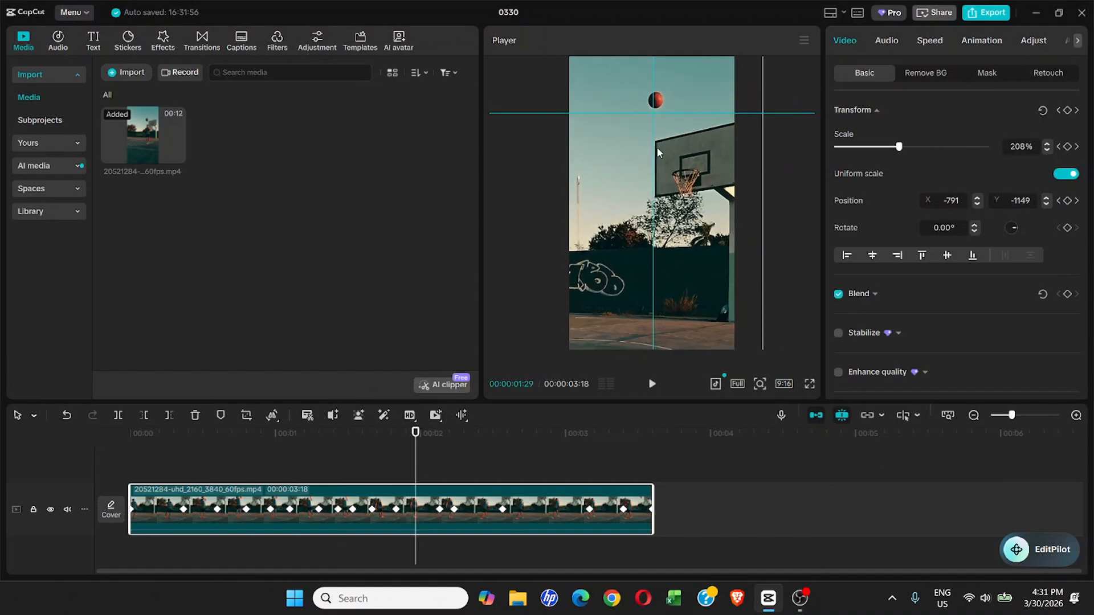
pyautogui.moveTo(658, 149); pyautogui.dragTo(672, 172)
pyautogui.click(479, 434)
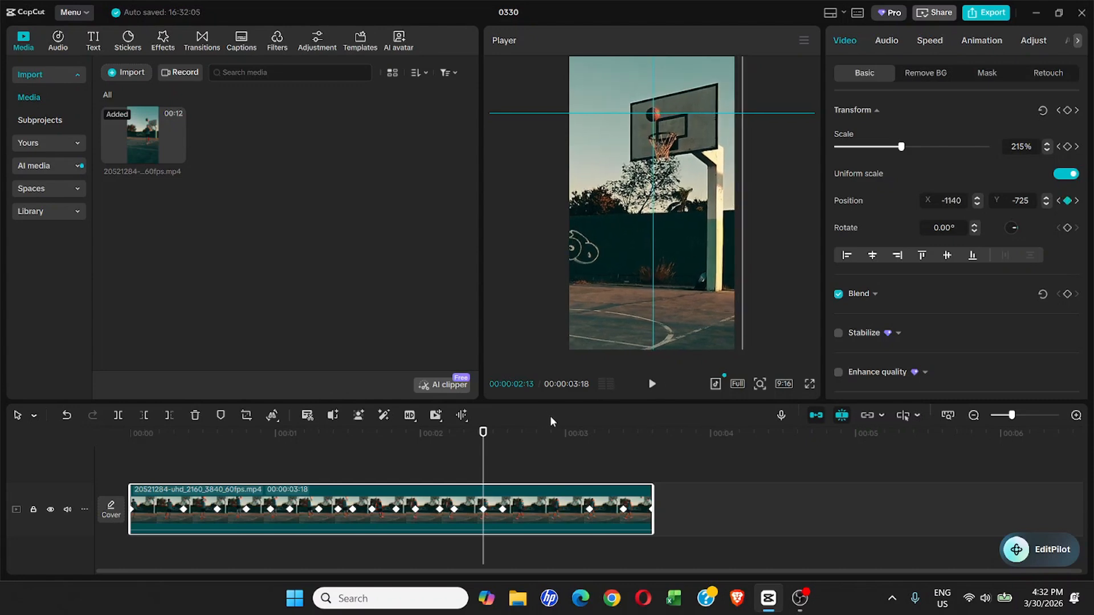
# Step: At 00:00:02:25, position the footage at X -1017, Y -687 with the ball on the guide crossing, and play the clip
pyautogui.click(545, 433)
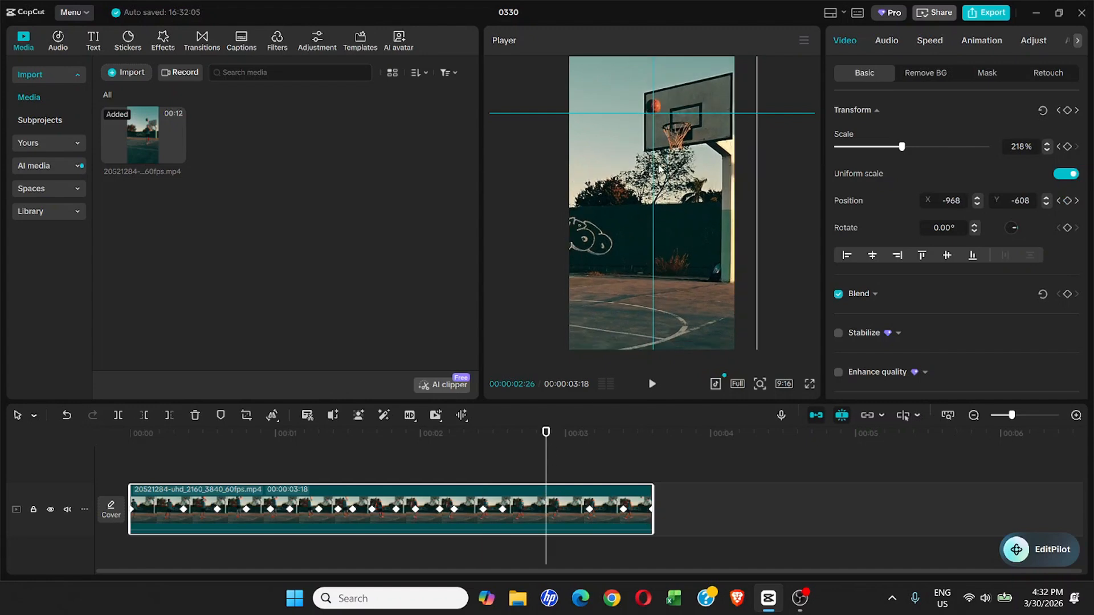
pyautogui.moveTo(546, 442); pyautogui.dragTo(542, 442)
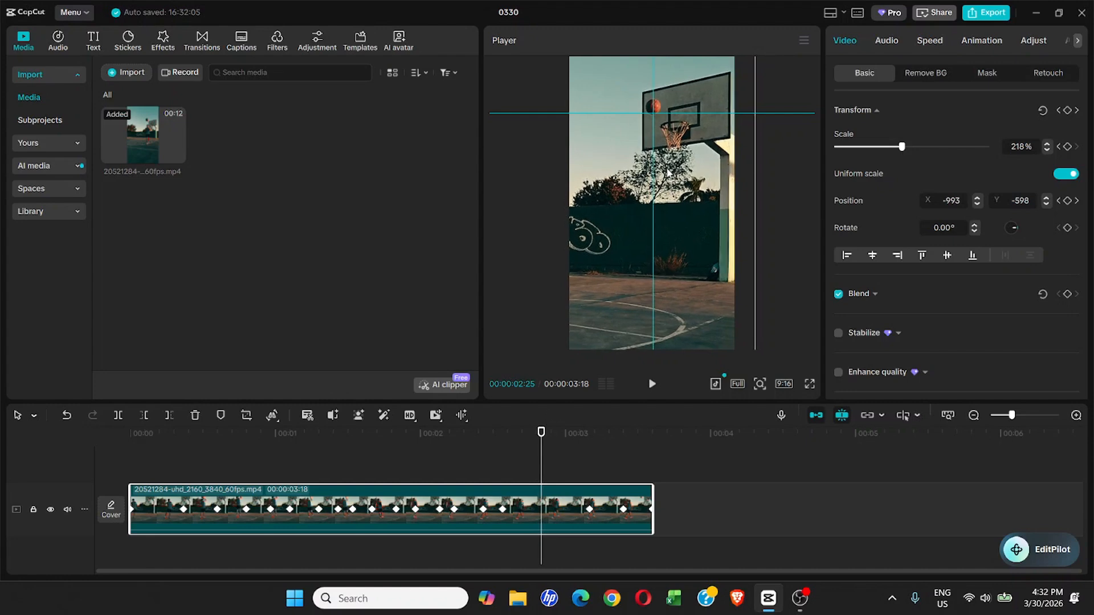
pyautogui.moveTo(667, 185); pyautogui.dragTo(666, 192)
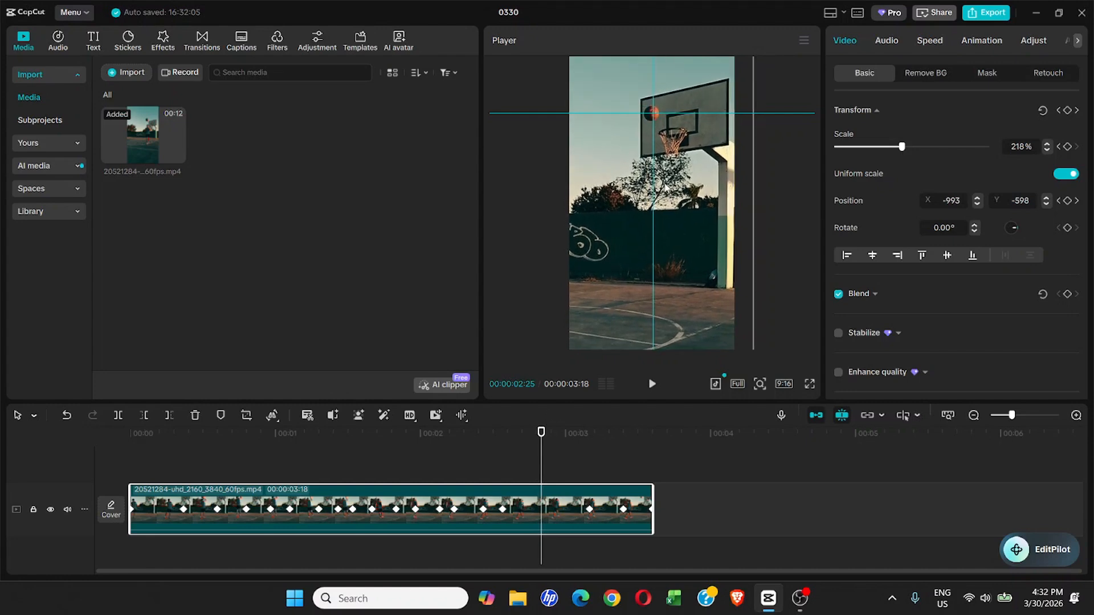
pyautogui.click(652, 384)
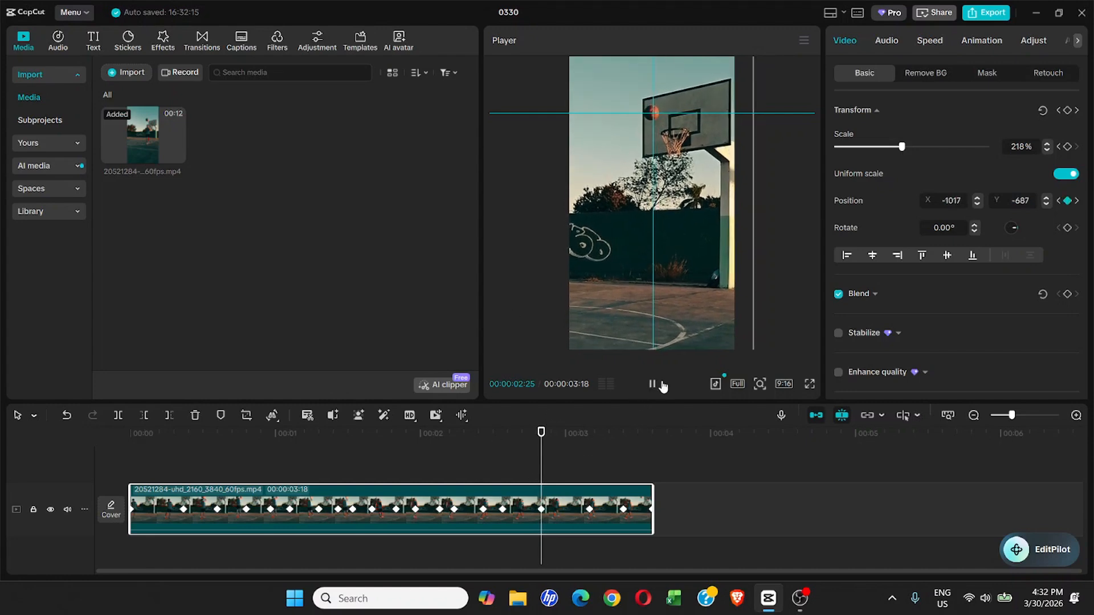
# Step: Correct the keyframe at 00:00:01:16 by positioning the footage at X -480, Y -1593, with the ball on the guide crossing
pyautogui.click(346, 452)
pyautogui.moveTo(347, 452); pyautogui.dragTo(356, 450)
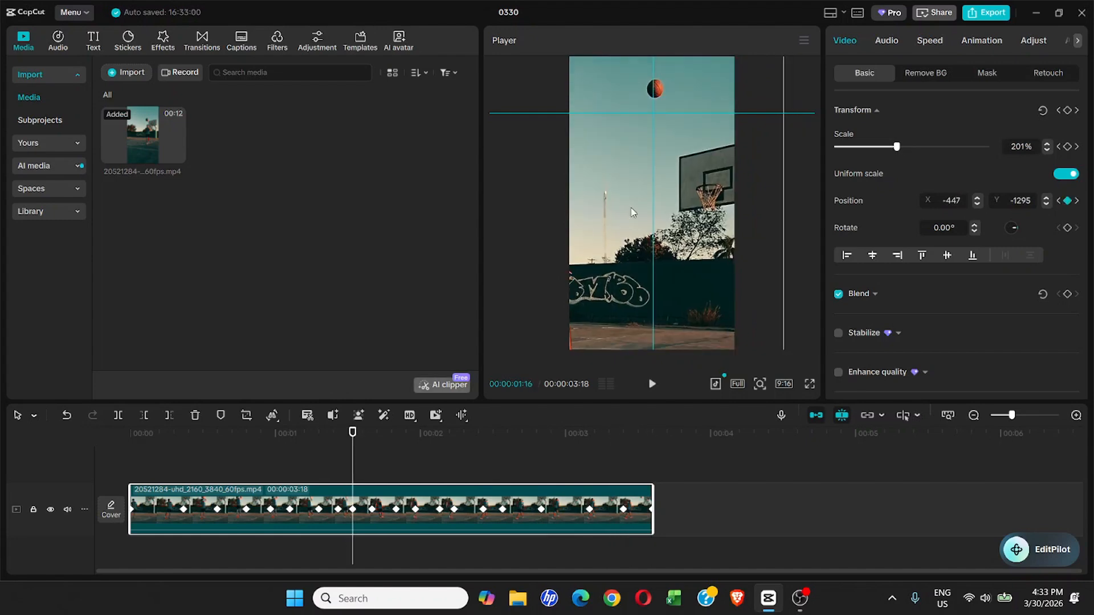
pyautogui.moveTo(662, 167); pyautogui.dragTo(669, 193)
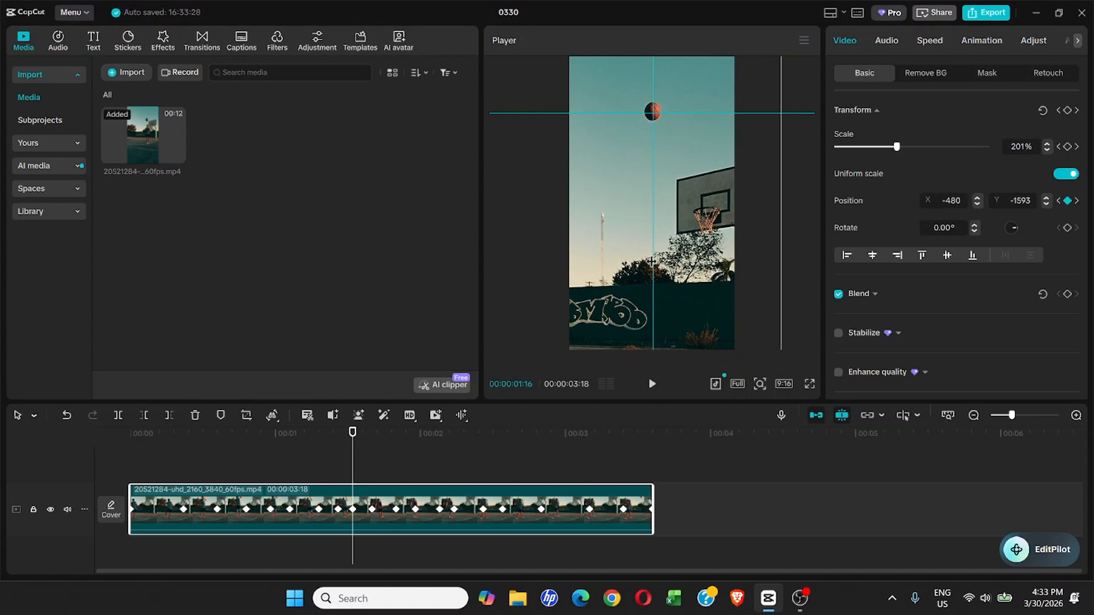
# Step: Play the tracked clip from the start, replay it in full screen, and return to the editor
pyautogui.moveTo(352, 432); pyautogui.dragTo(84, 440)
pyautogui.click(652, 384)
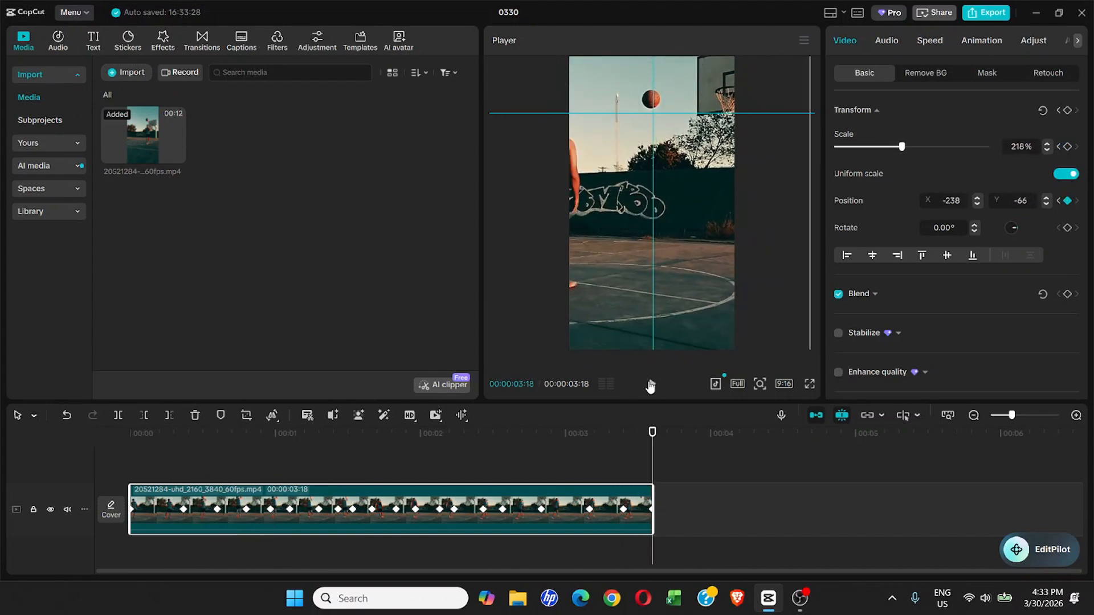
pyautogui.click(650, 384)
pyautogui.click(809, 384)
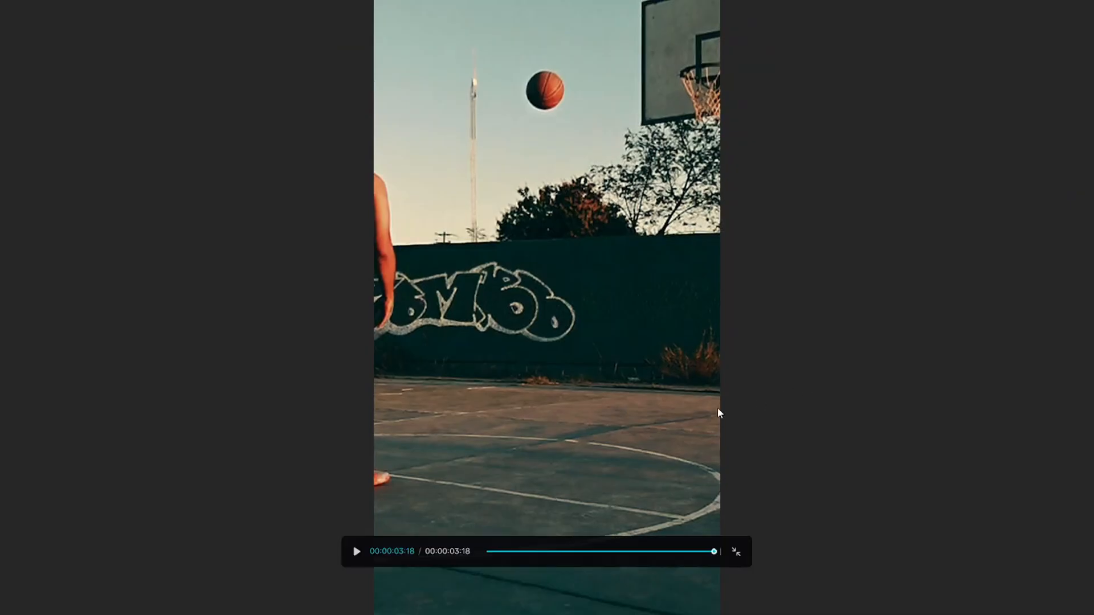
pyautogui.click(355, 552)
pyautogui.click(744, 554)
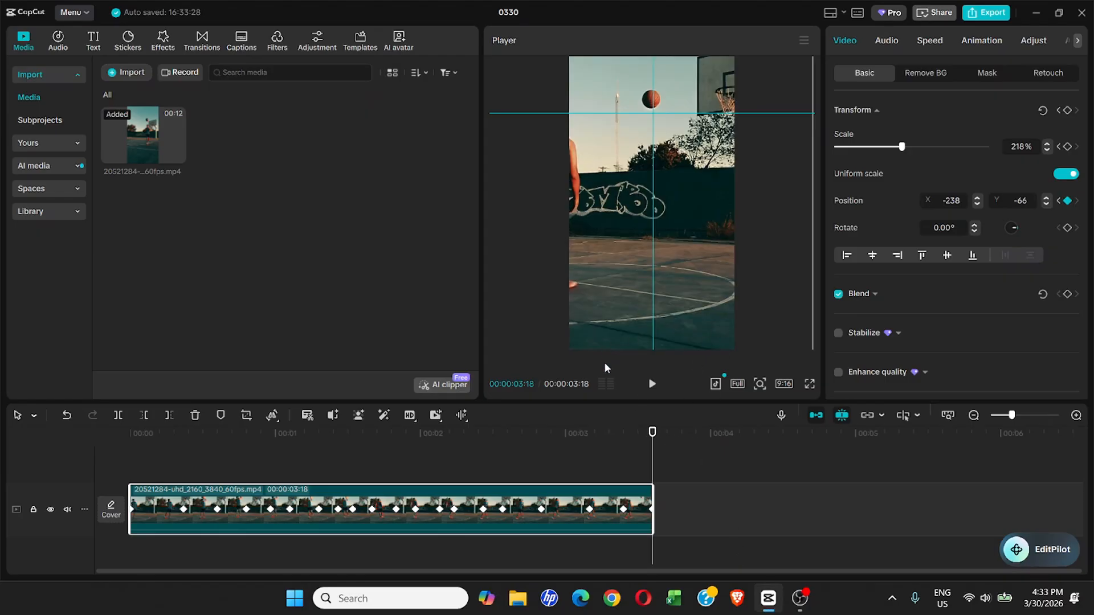